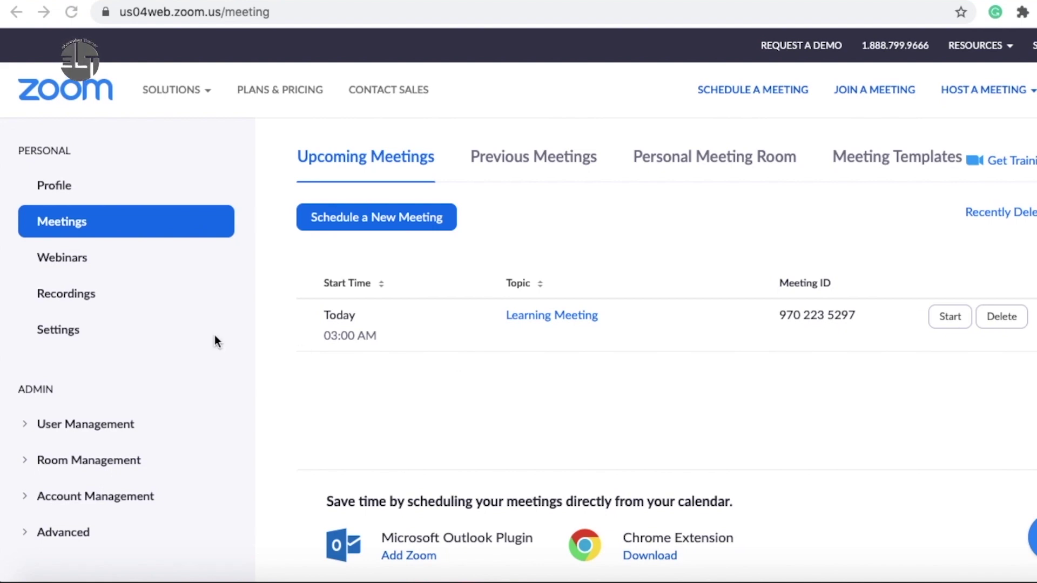
Go from the Meetings list to the account Settings page
click(54, 329)
Keep Breakout room enabled and allow hosts to pre-assign participants when scheduling
scroll(506, 371, down, 1)
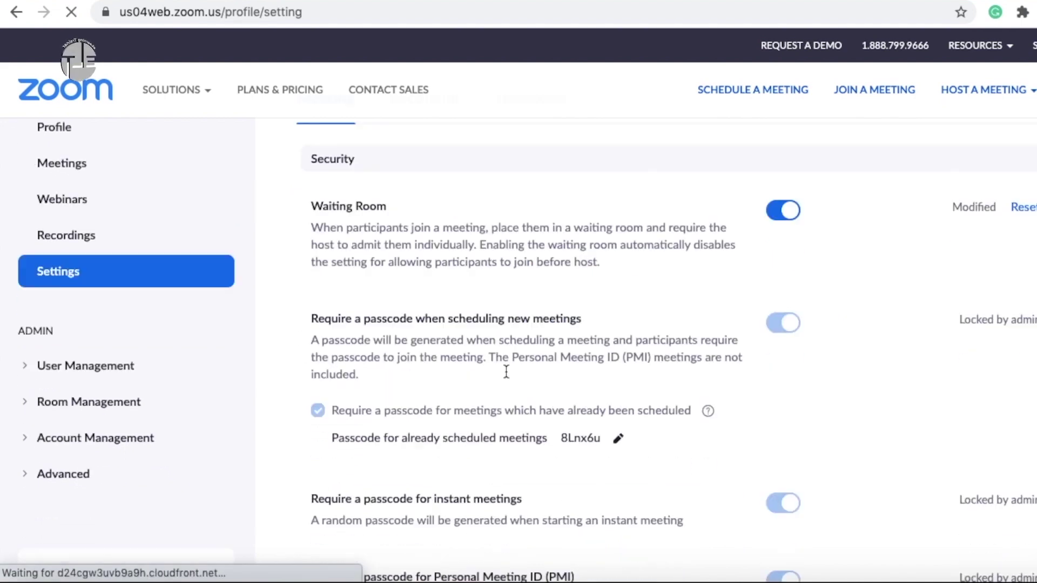
scroll(506, 371, down, 20)
scroll(506, 371, down, 15)
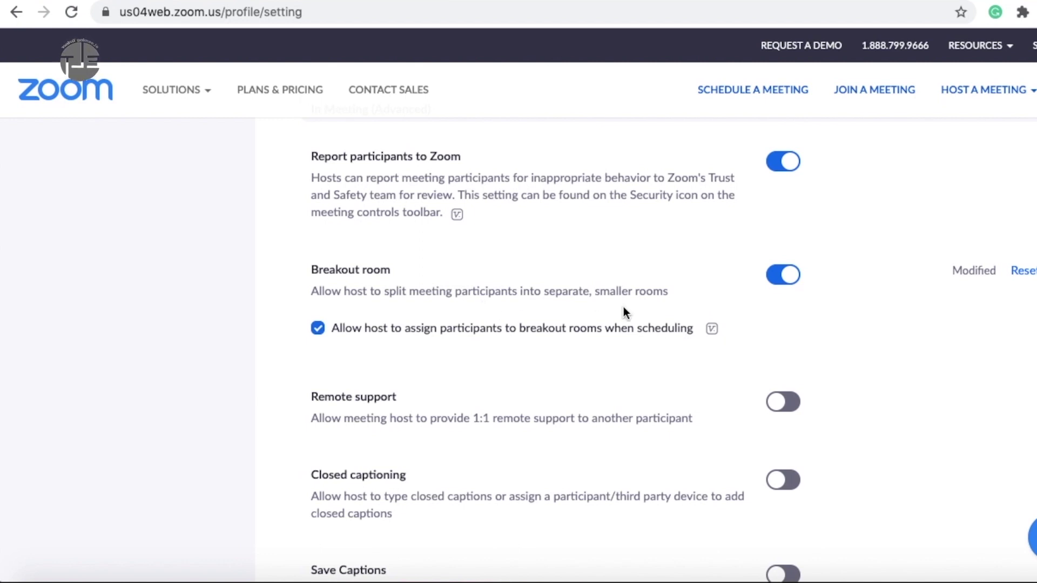
click(790, 282)
click(789, 275)
click(445, 328)
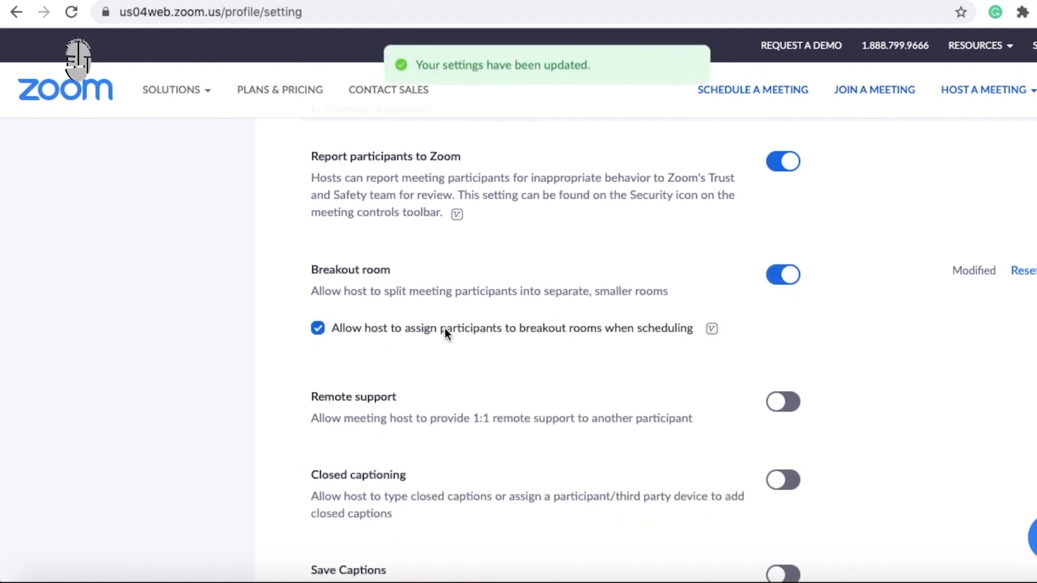
click(317, 329)
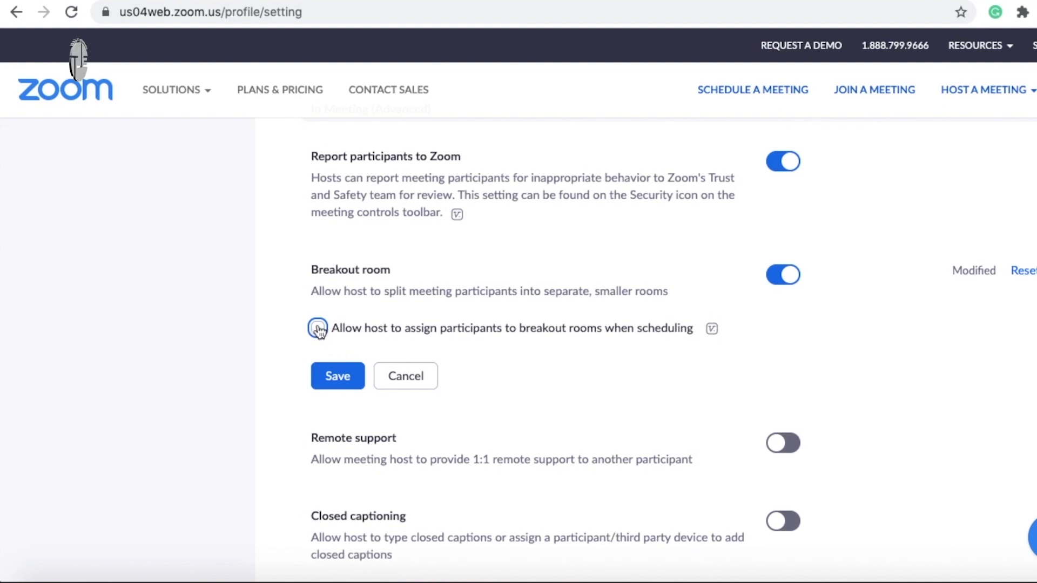
click(318, 329)
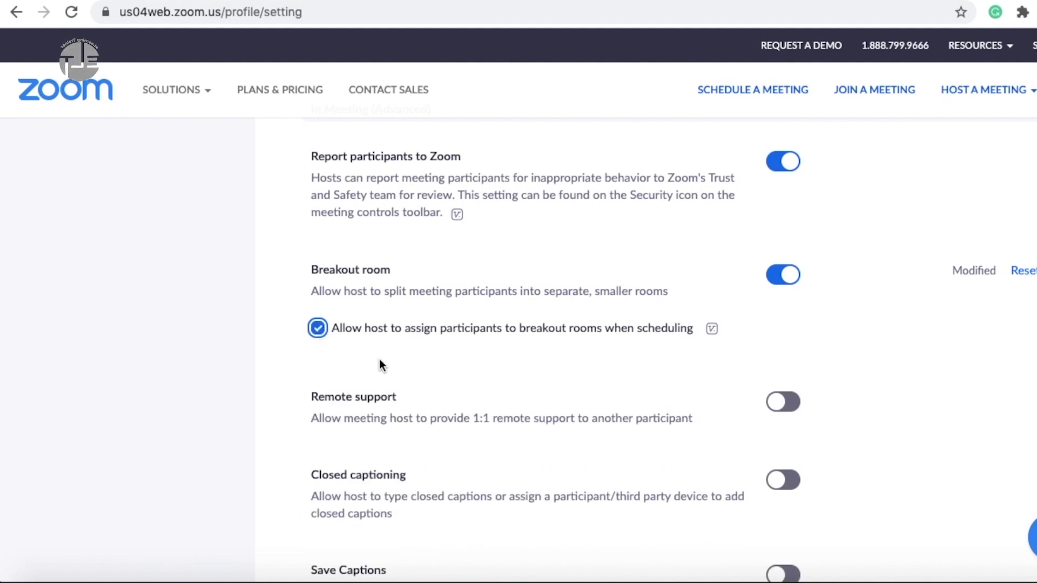
Go to the Schedule a Meeting page
right_click(738, 89)
click(760, 96)
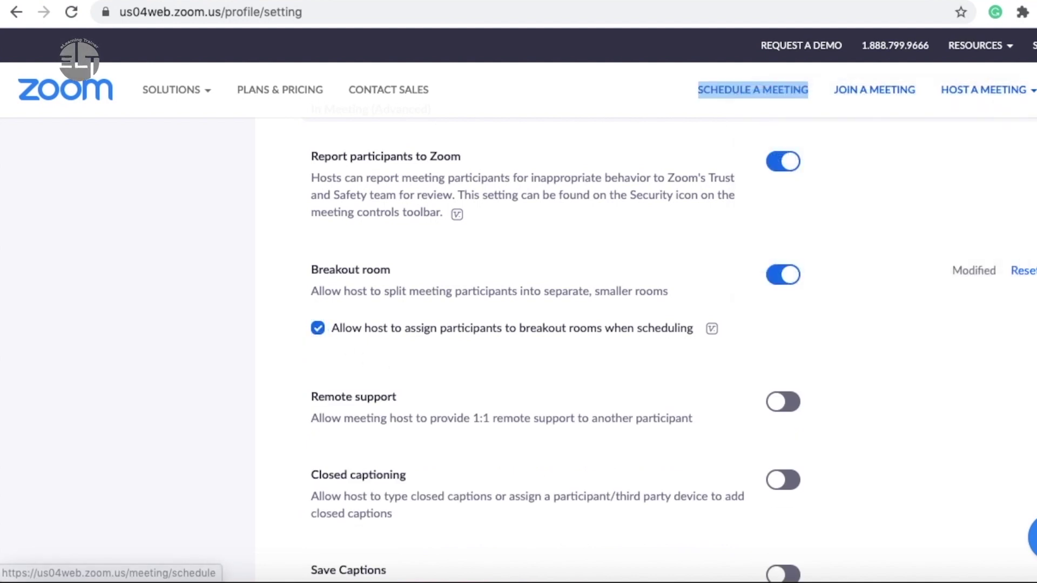
click(753, 89)
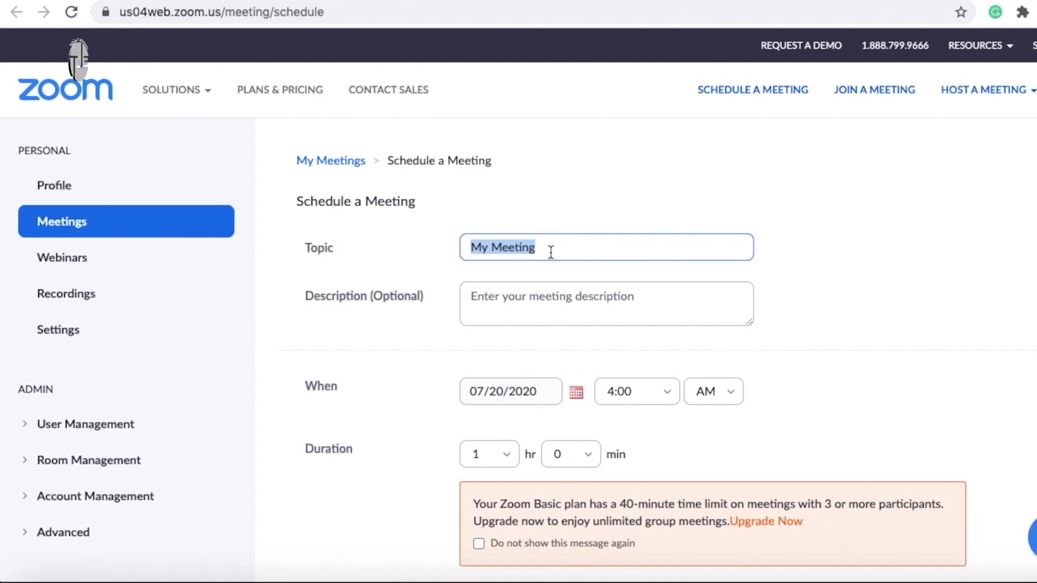
Review the meeting form, keeping the date and the automatically generated meeting ID
click(512, 292)
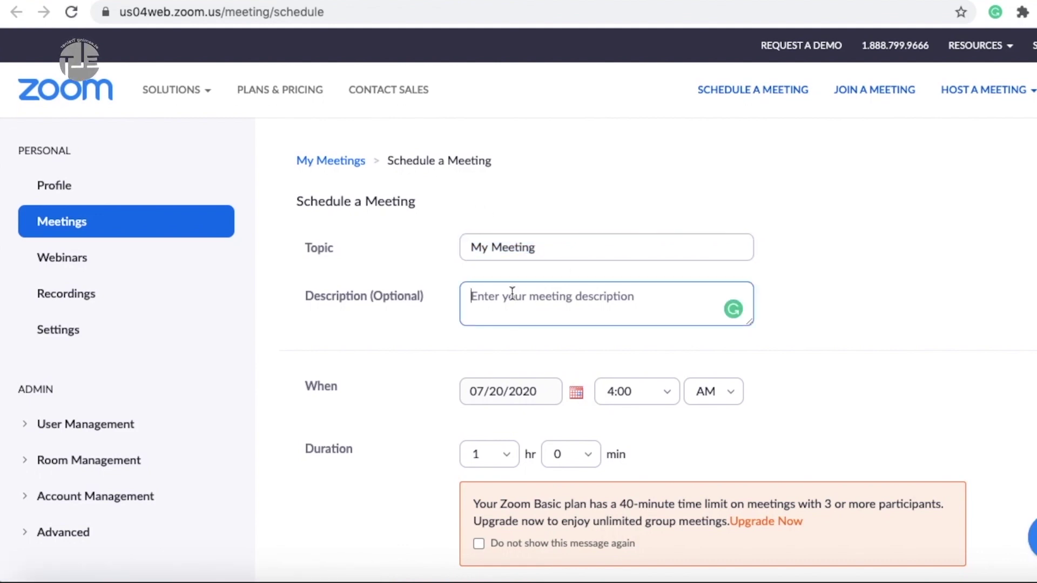
scroll(512, 292, down, 3)
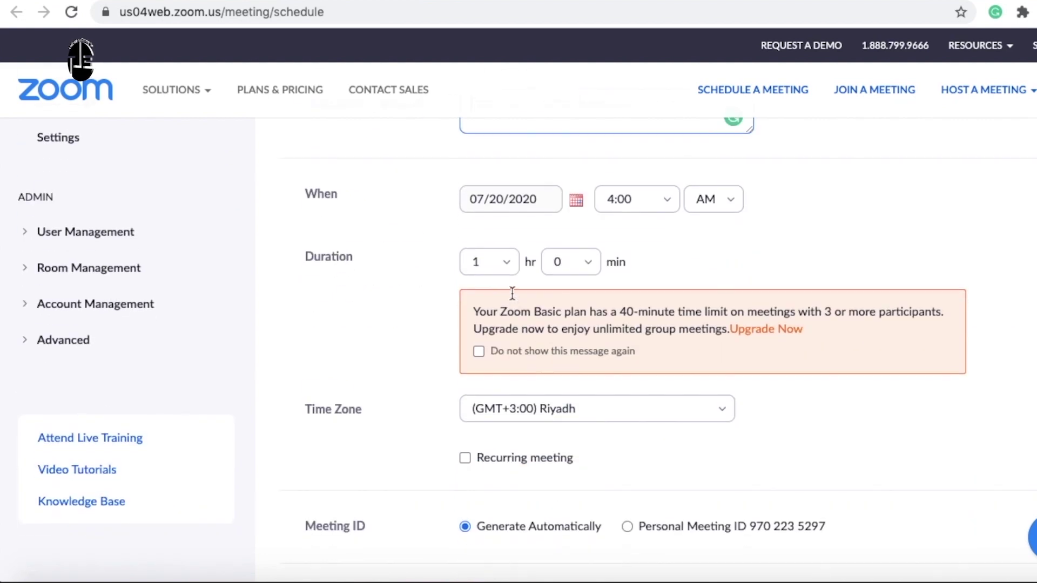
click(577, 201)
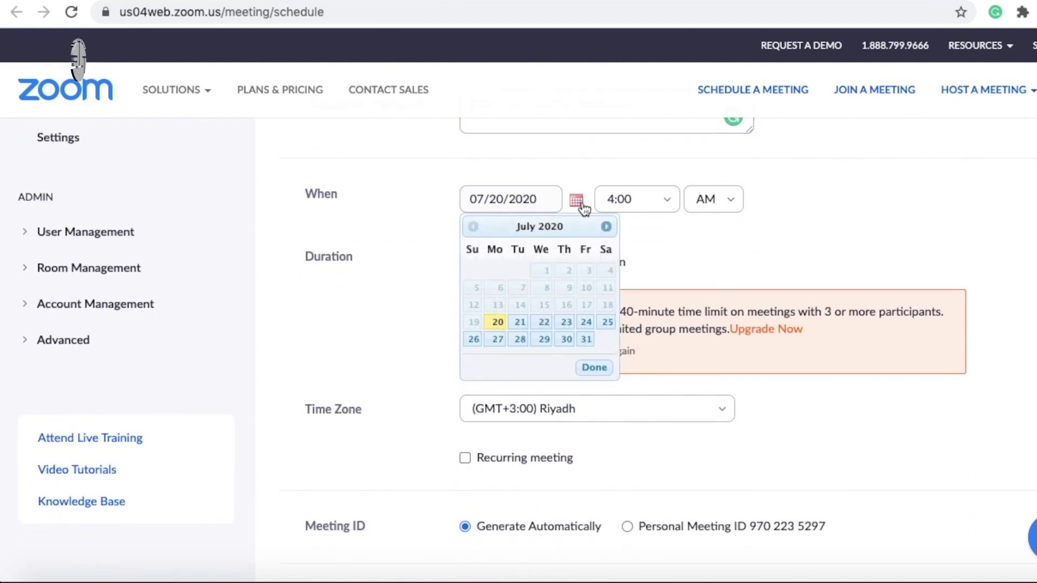
click(581, 204)
scroll(618, 438, down, 3)
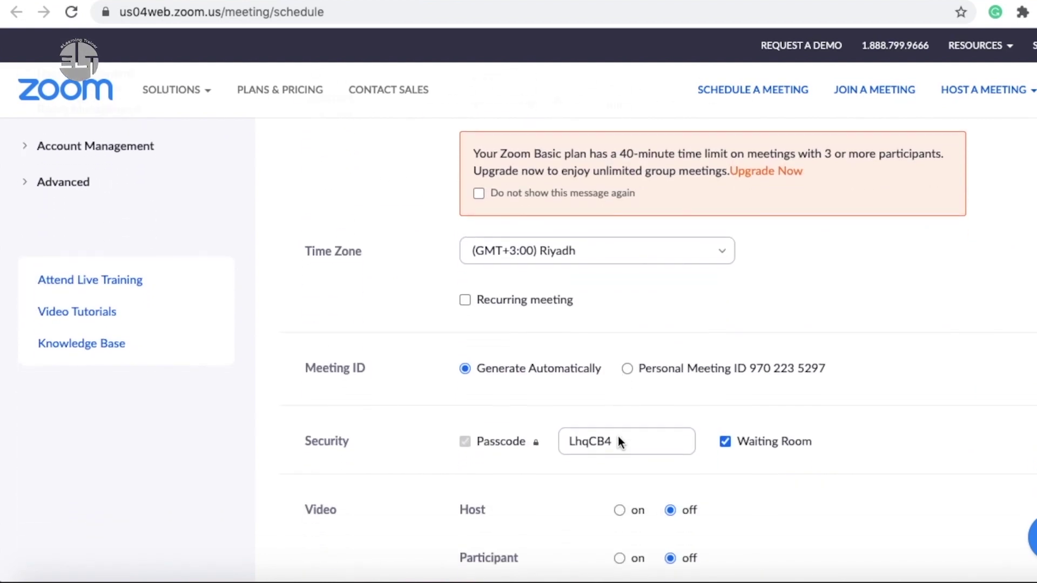
scroll(619, 436, down, 1)
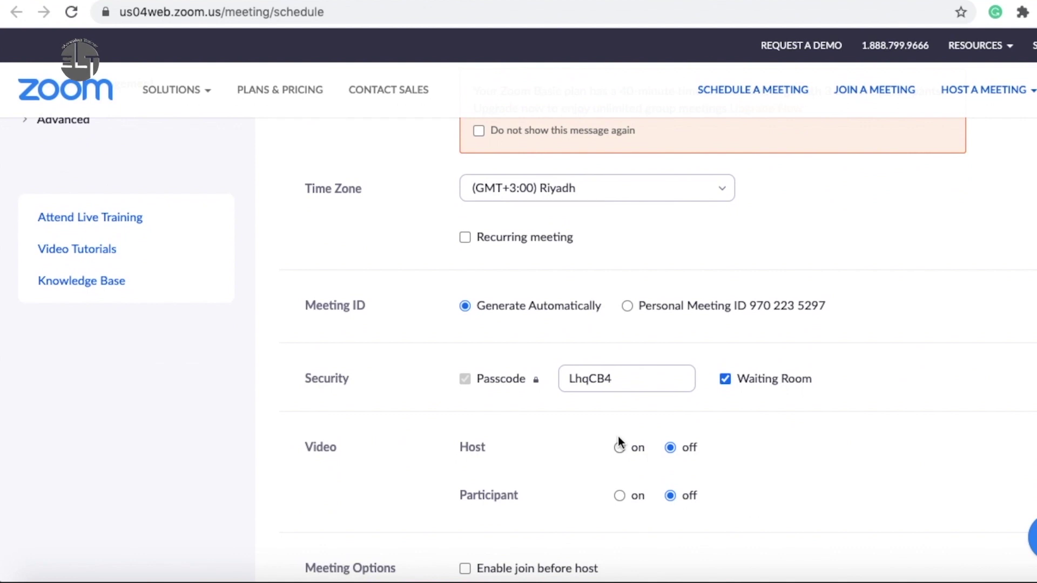
click(627, 307)
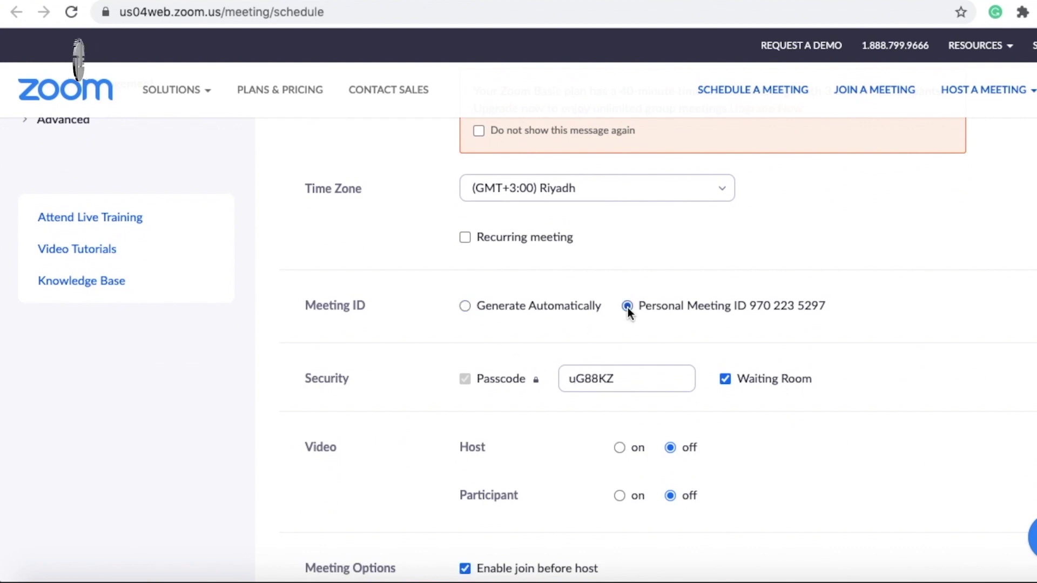
click(466, 305)
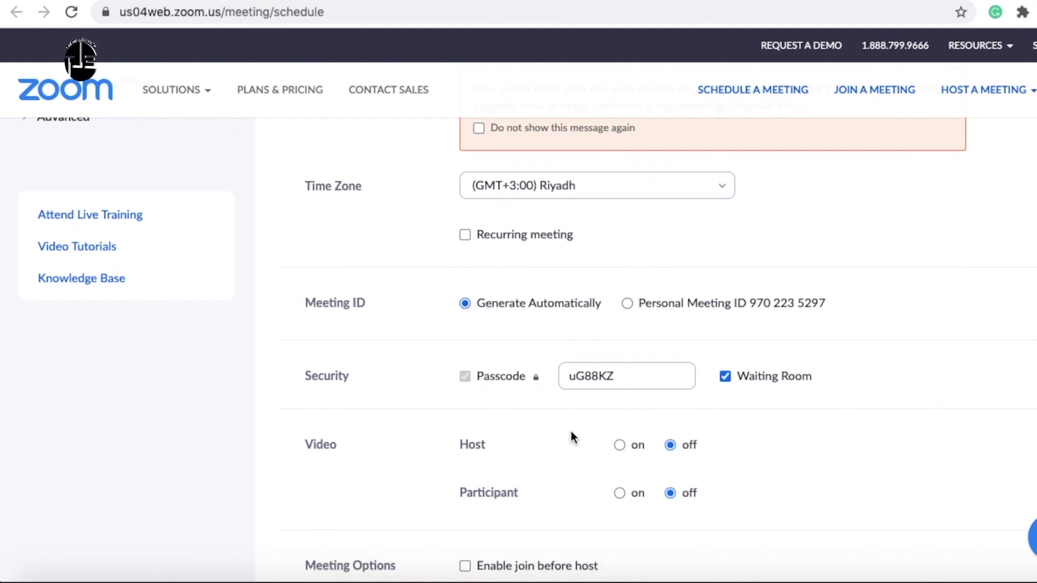
Tick Breakout Room pre-assign and open the Breakout Room Assignment dialog
scroll(573, 436, down, 2)
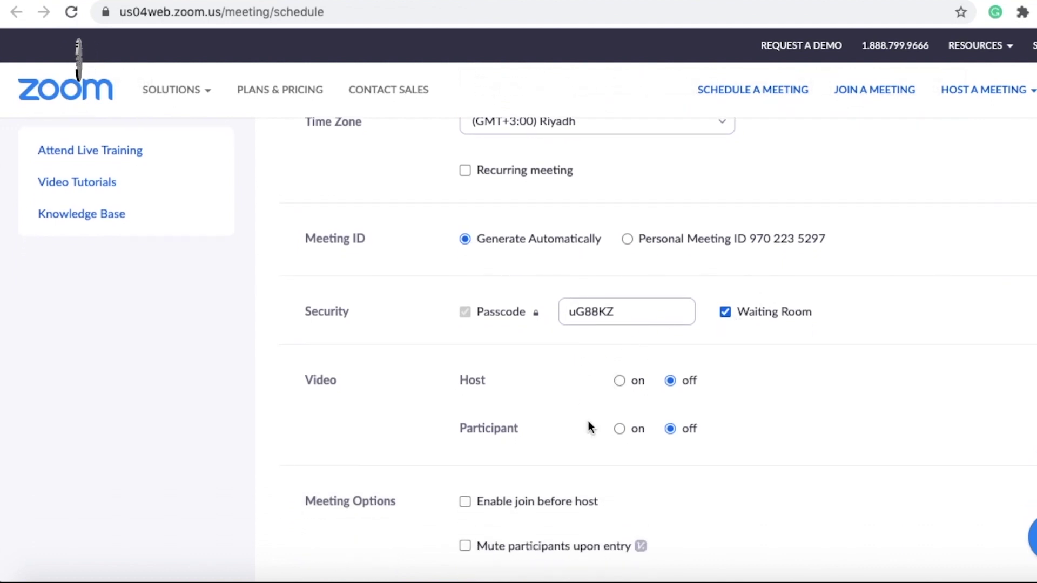
scroll(588, 420, down, 5)
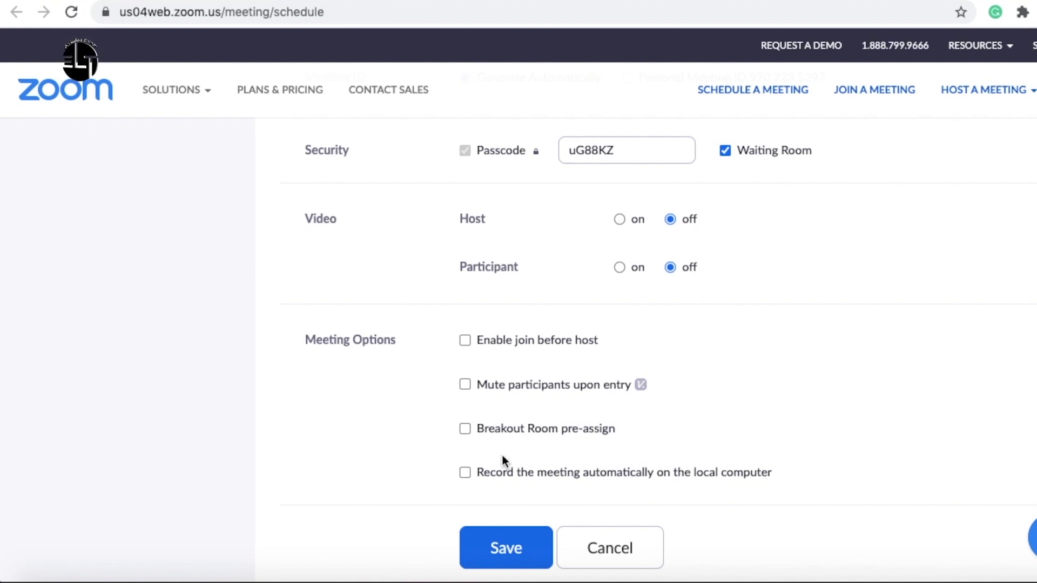
click(464, 427)
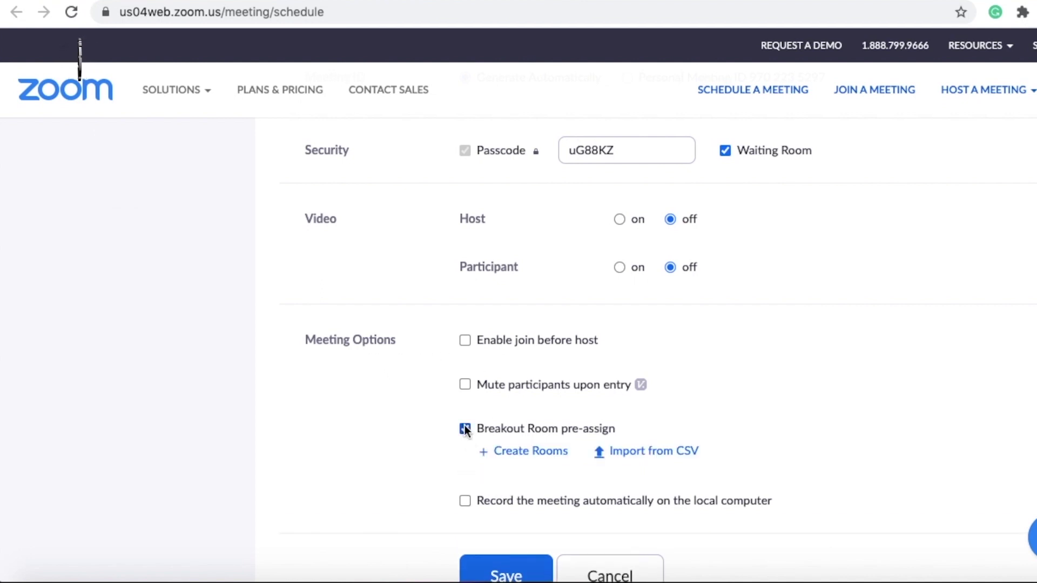
scroll(464, 426, down, 3)
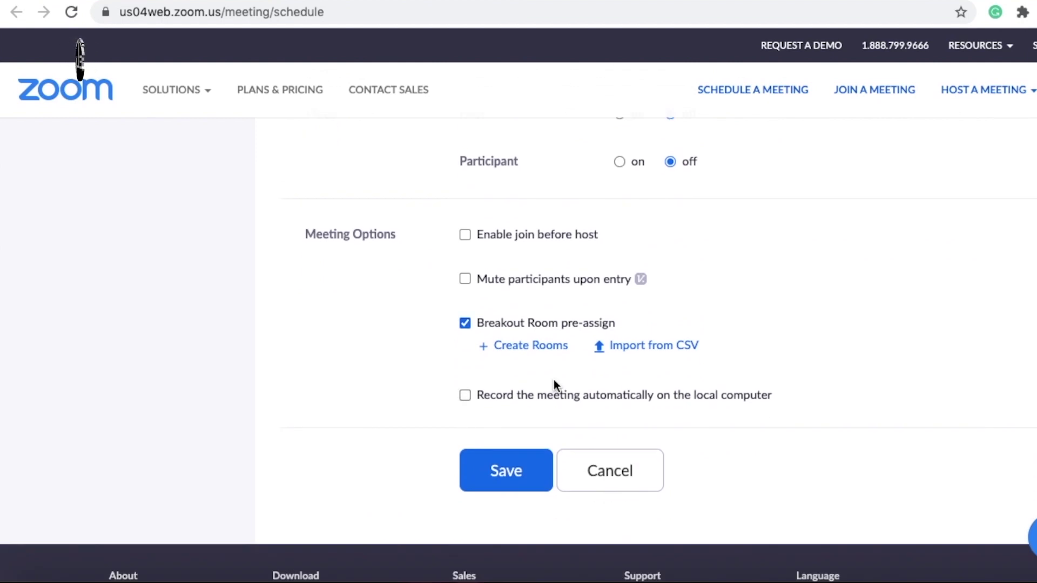
click(547, 347)
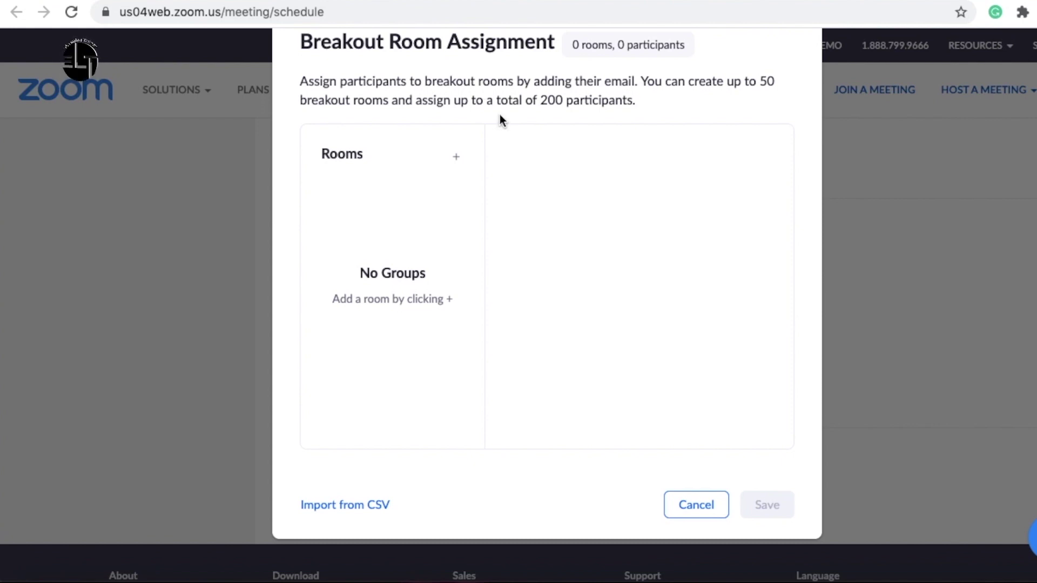
Add Breakout Room 1 in the Breakout Room Assignment dialog
scroll(500, 114, up, 3)
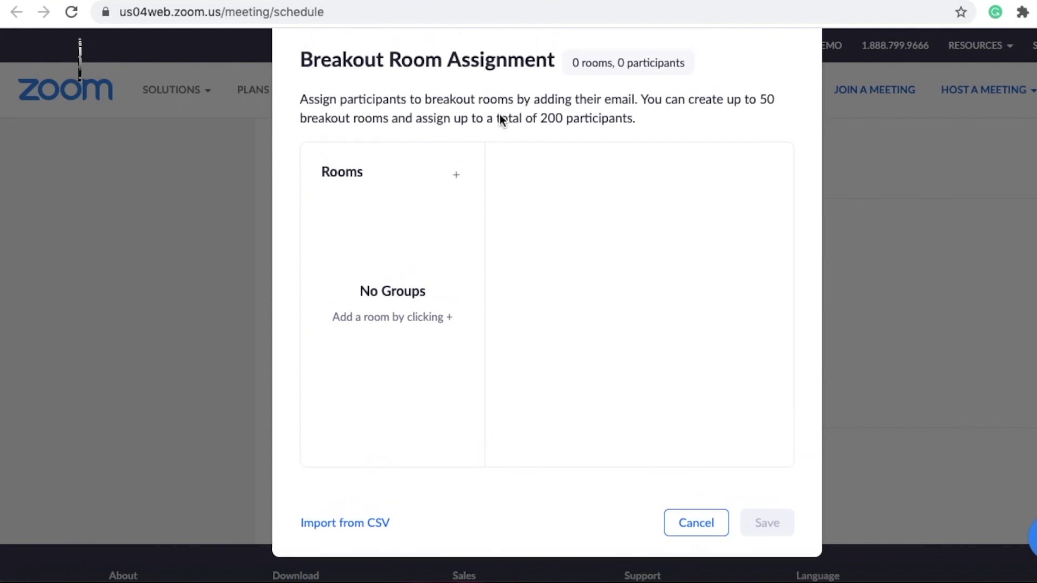
scroll(500, 115, down, 3)
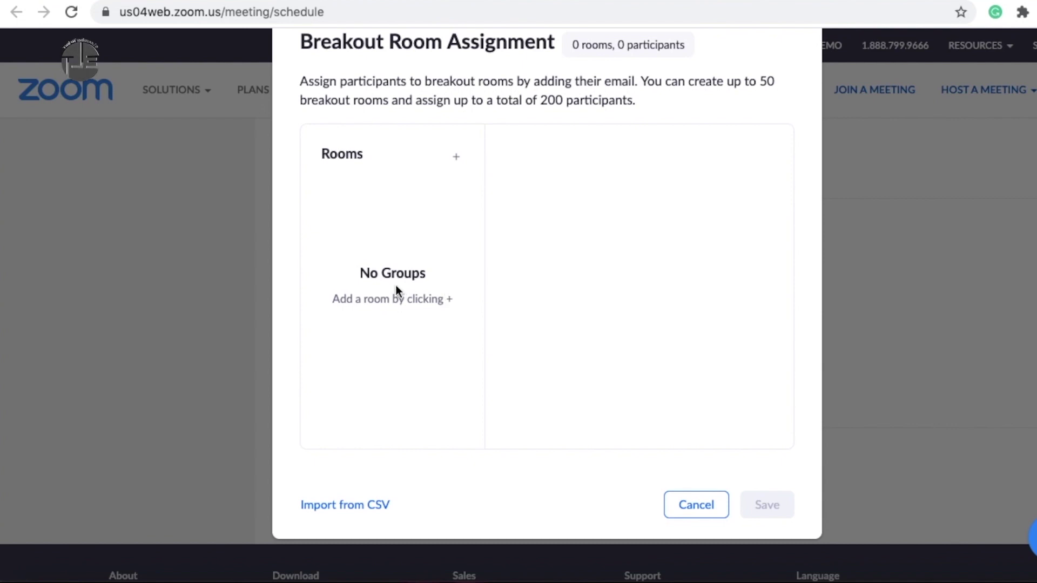
click(456, 158)
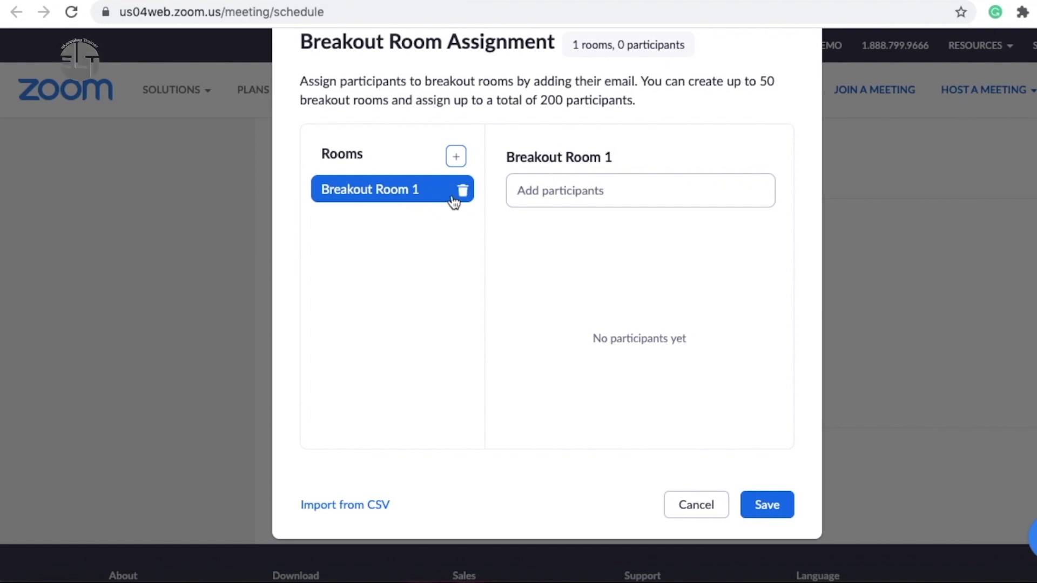
Add two participants' e-mail addresses to Breakout Room 1, removing an extra third one
click(594, 192)
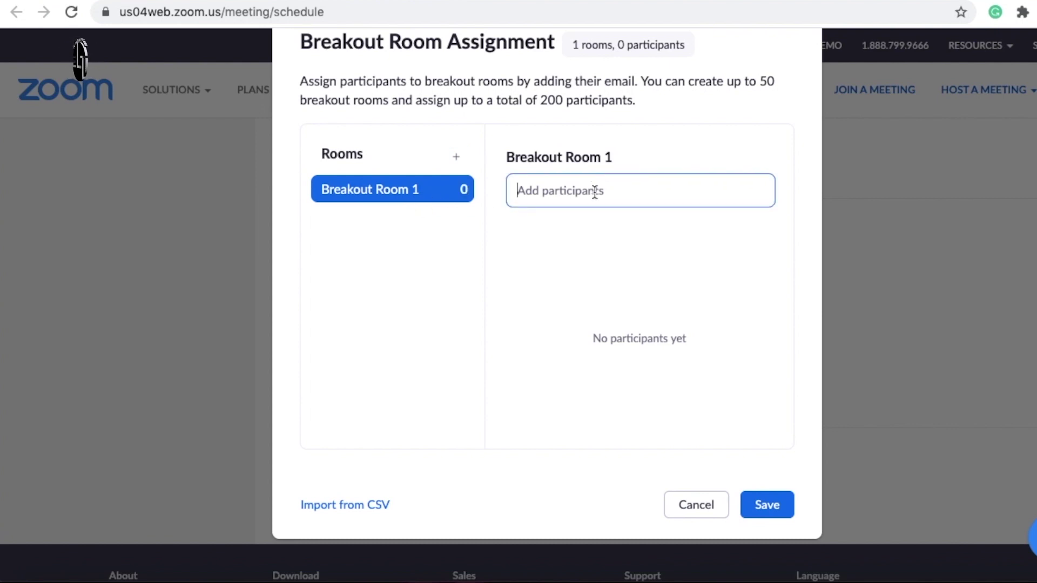
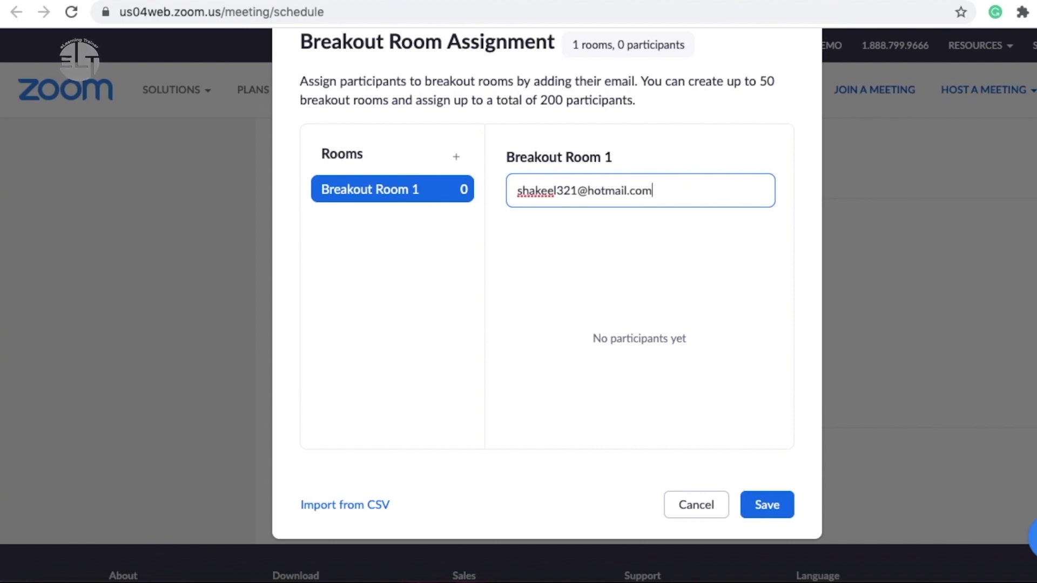
key(Return)
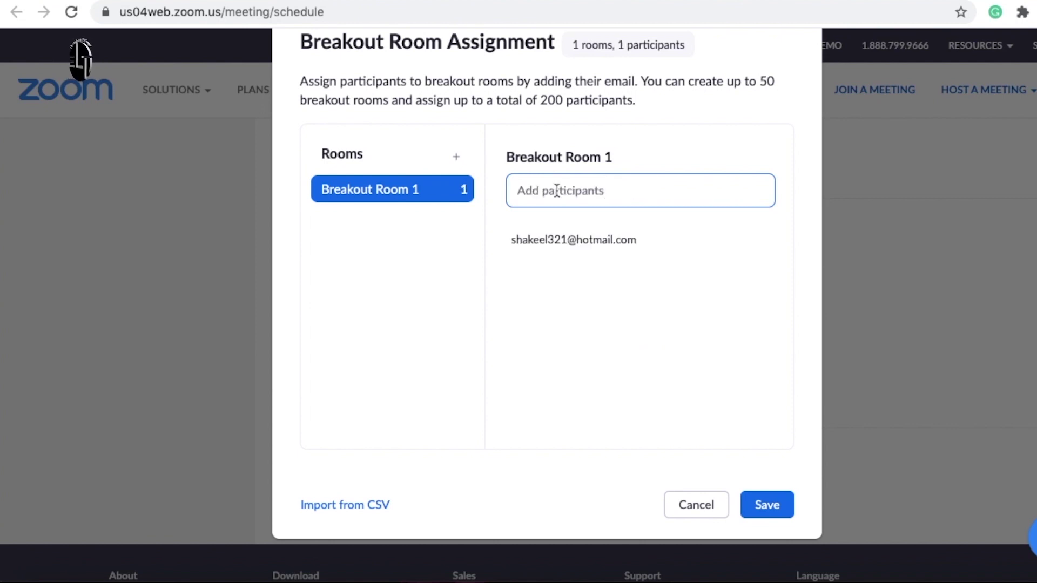
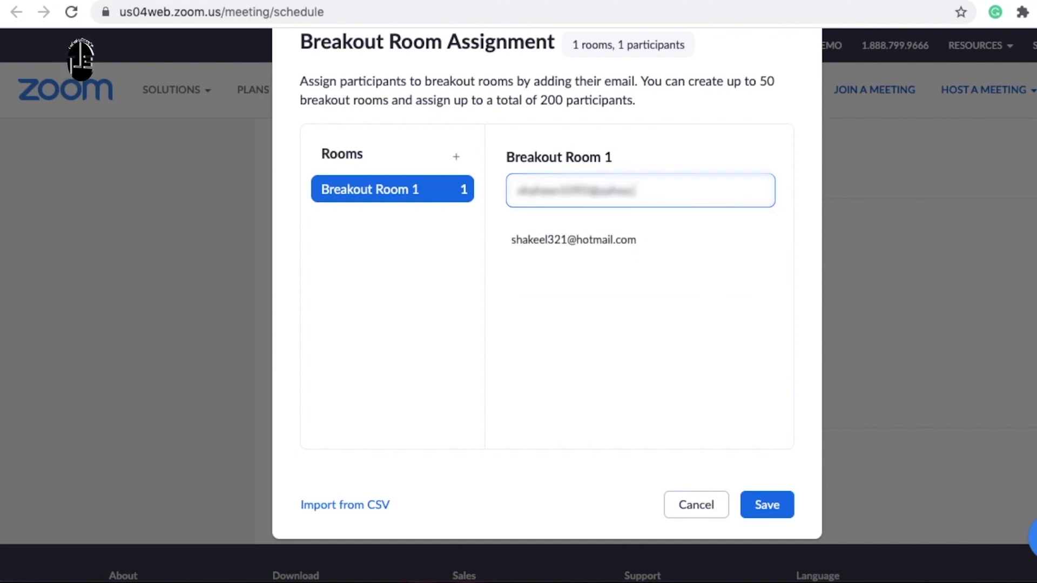
key(Return)
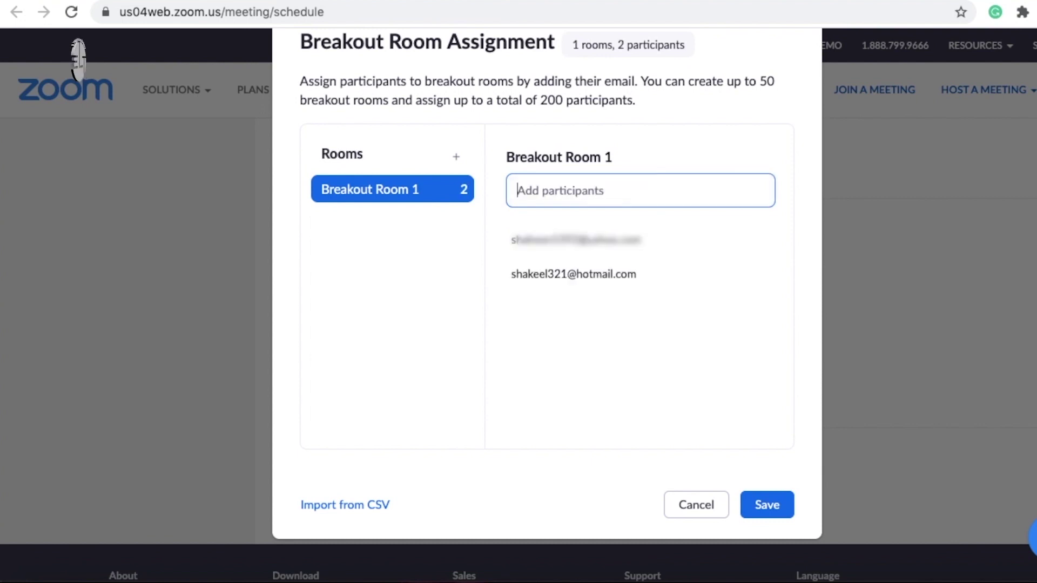
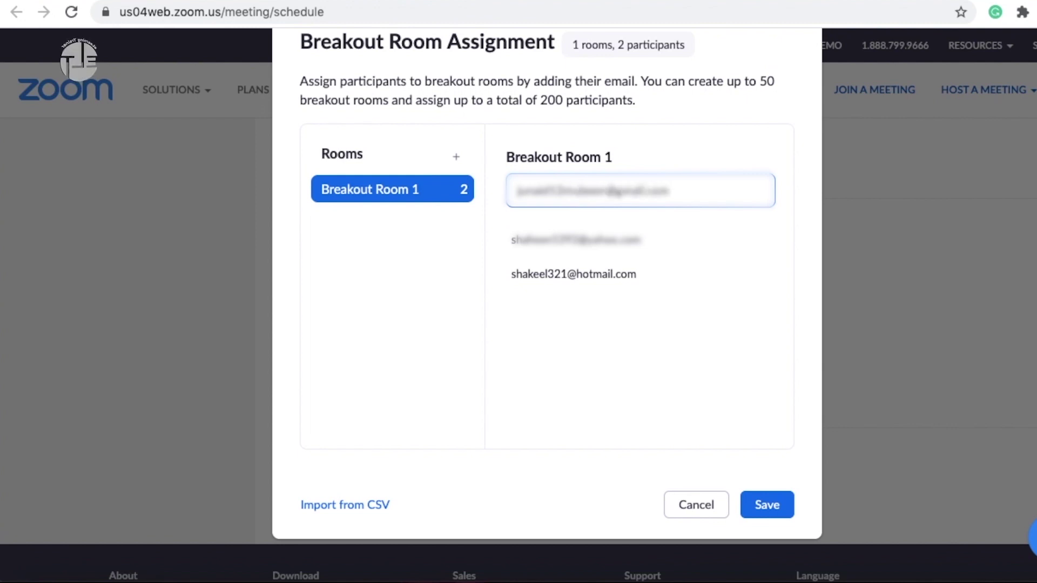
key(Return)
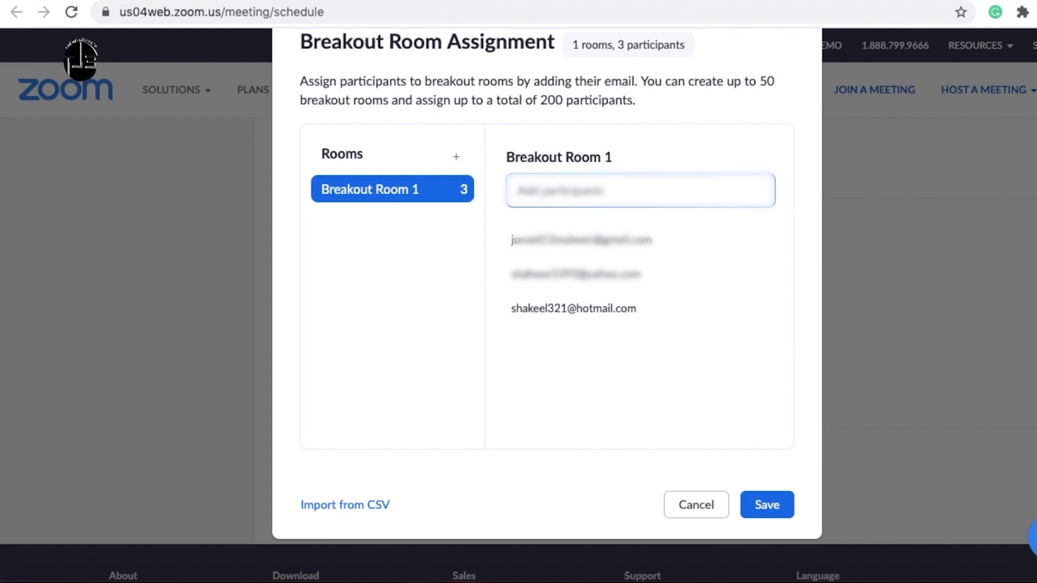
click(740, 243)
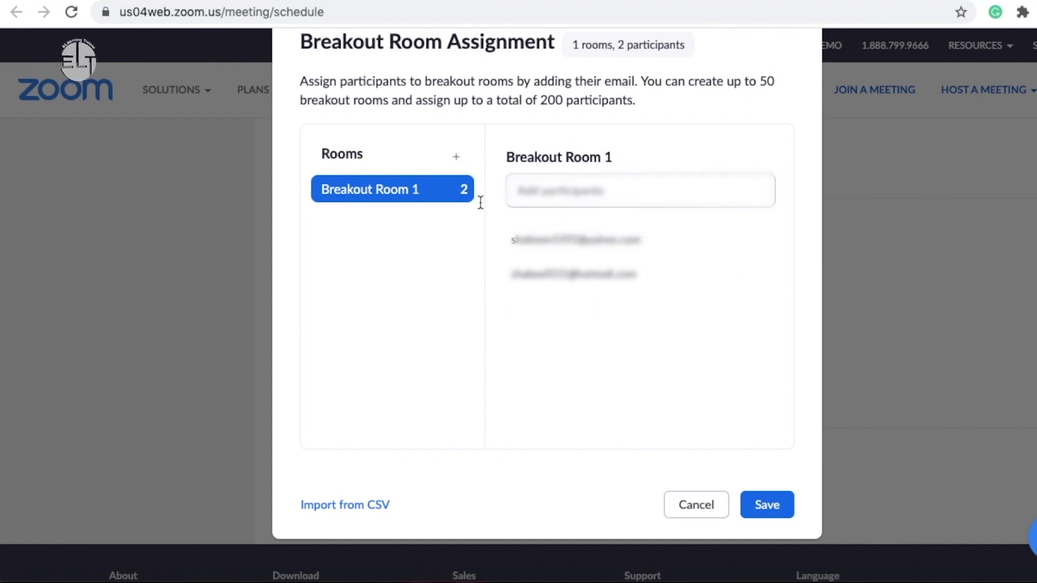
Create Breakout Room 2, add one participant's e-mail, and save the assignments
click(454, 158)
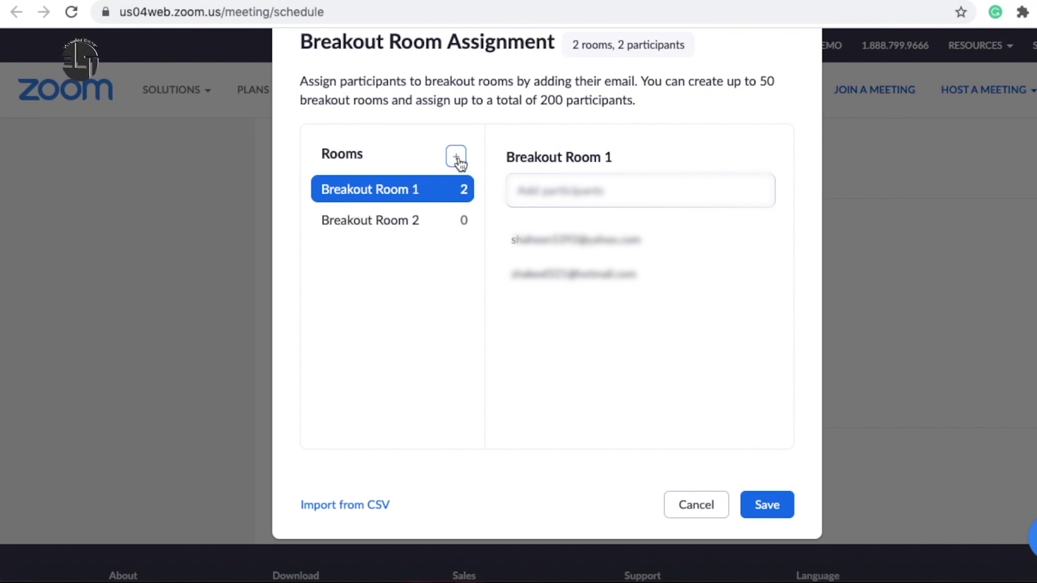
click(423, 229)
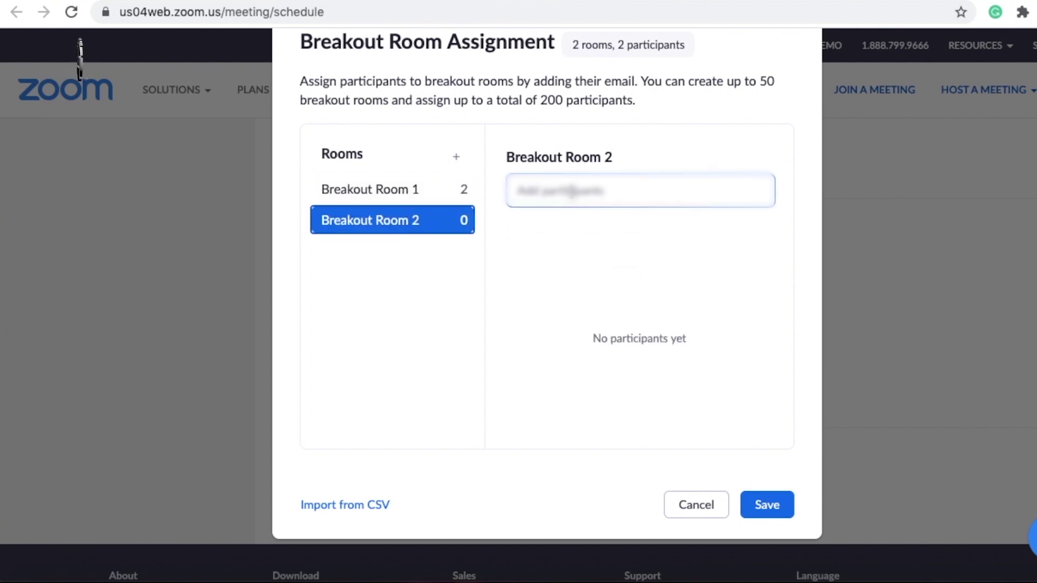
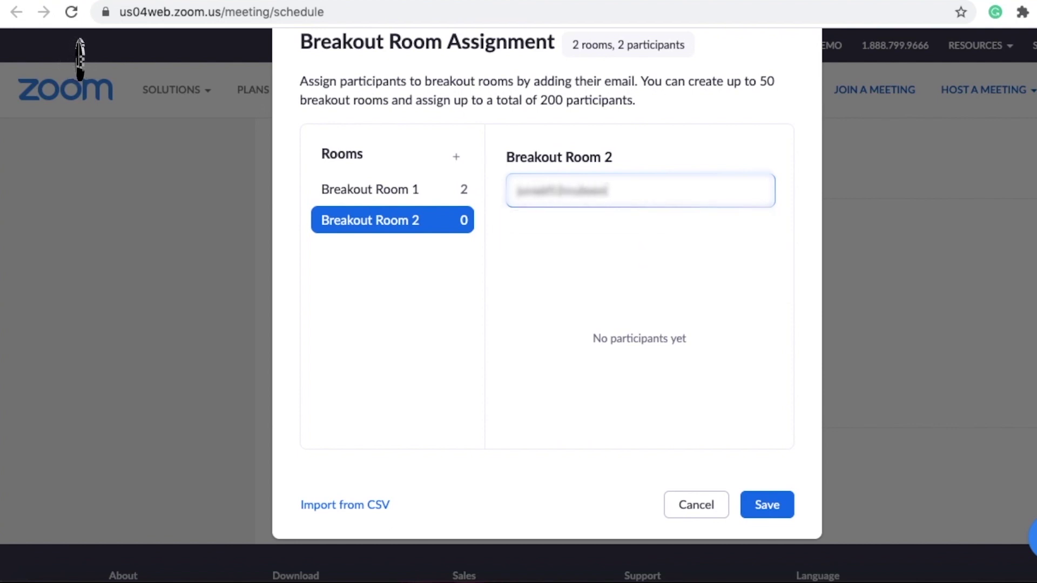
key(Return)
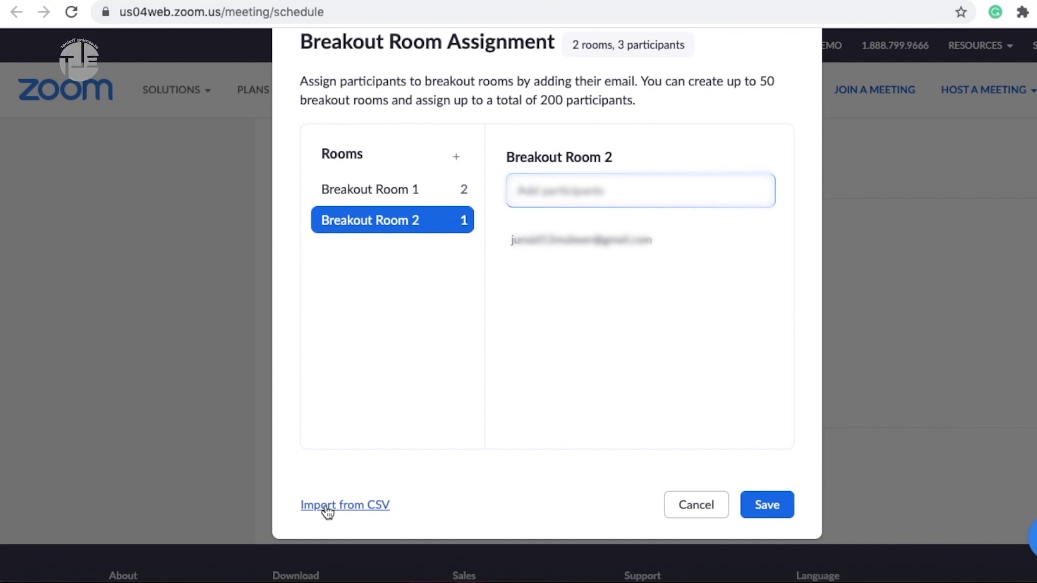
click(765, 504)
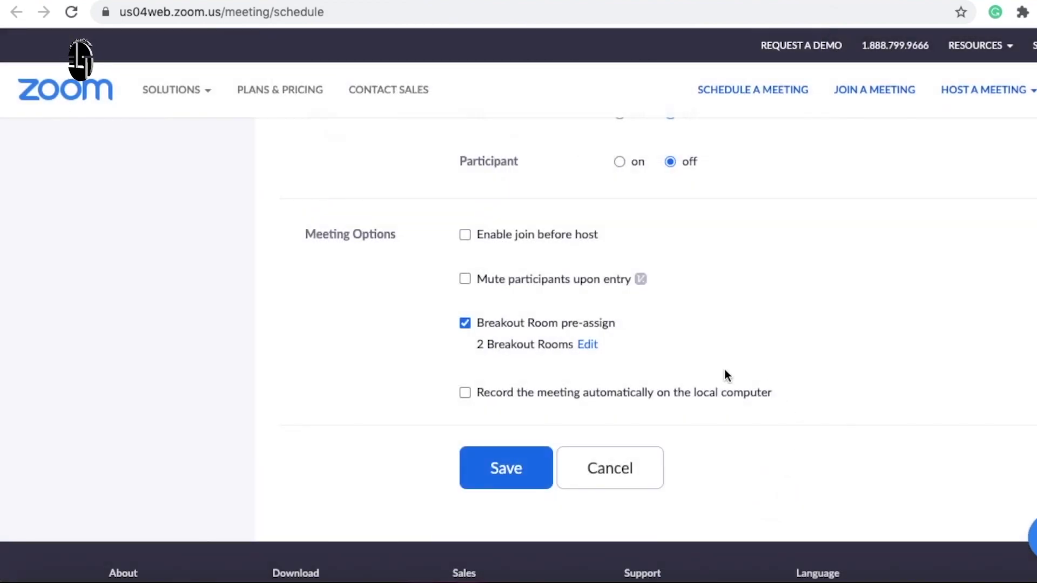
Save the scheduled meeting, start it, and let it open in the Zoom app
click(500, 479)
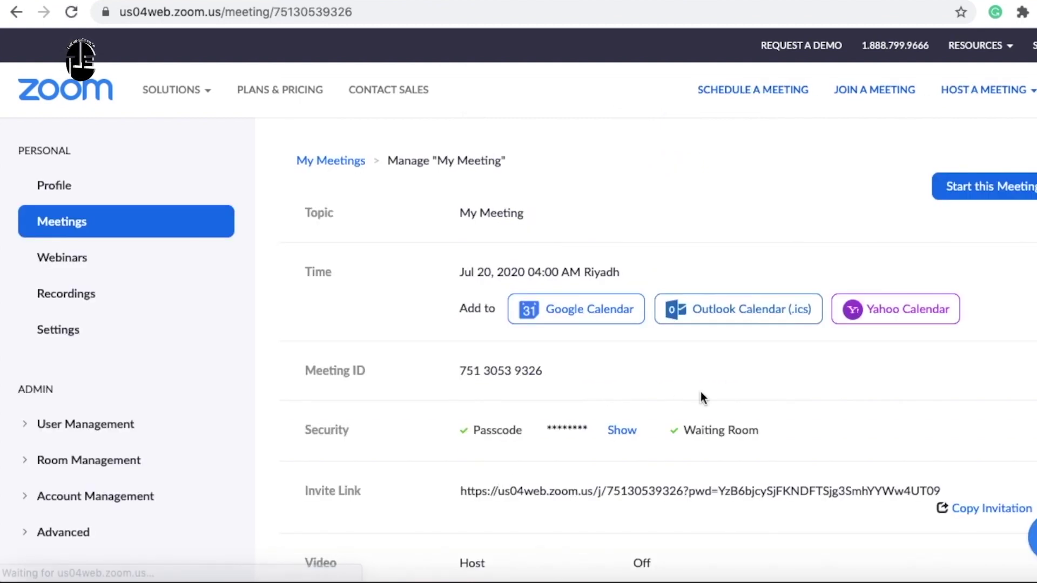
click(970, 190)
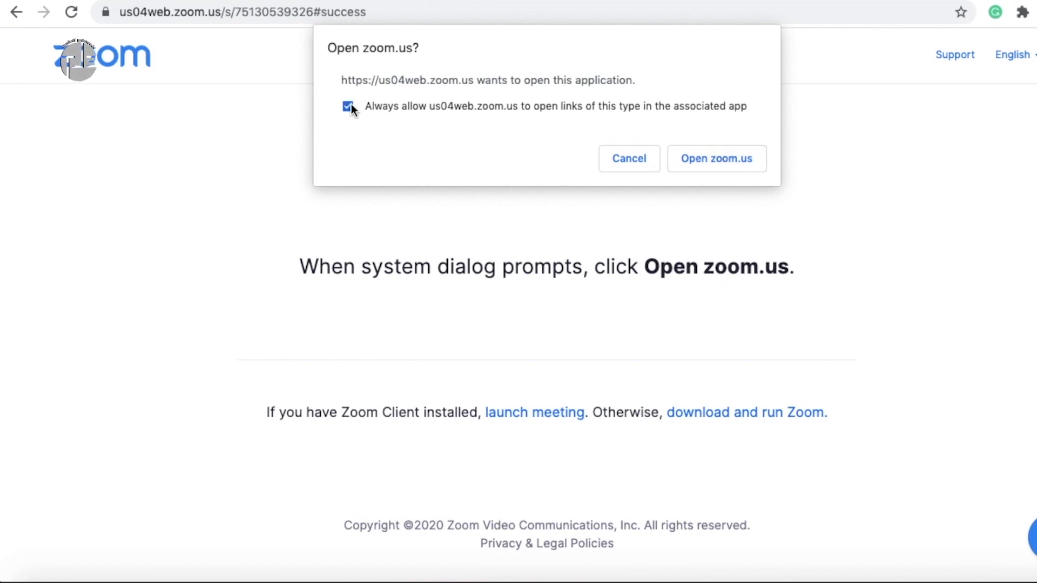
click(711, 158)
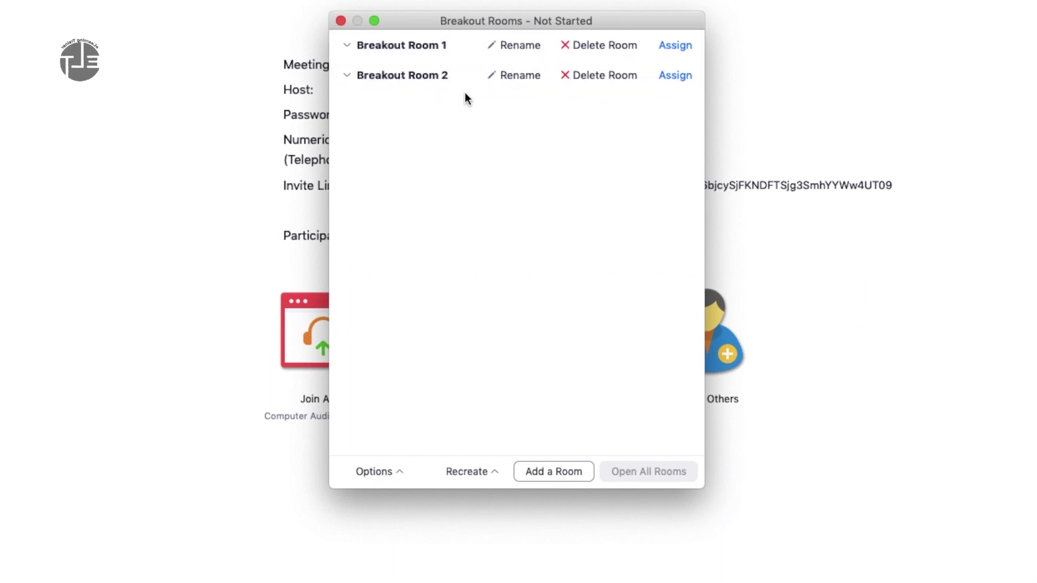
Add a third breakout room, then delete it so only Rooms 1 and 2 remain, and open Options
click(671, 47)
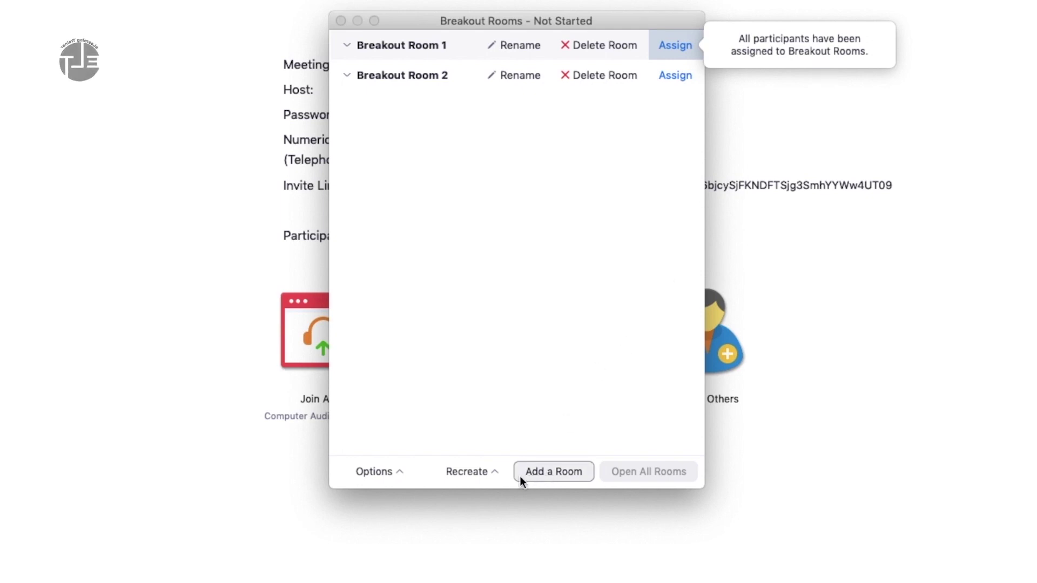
click(533, 475)
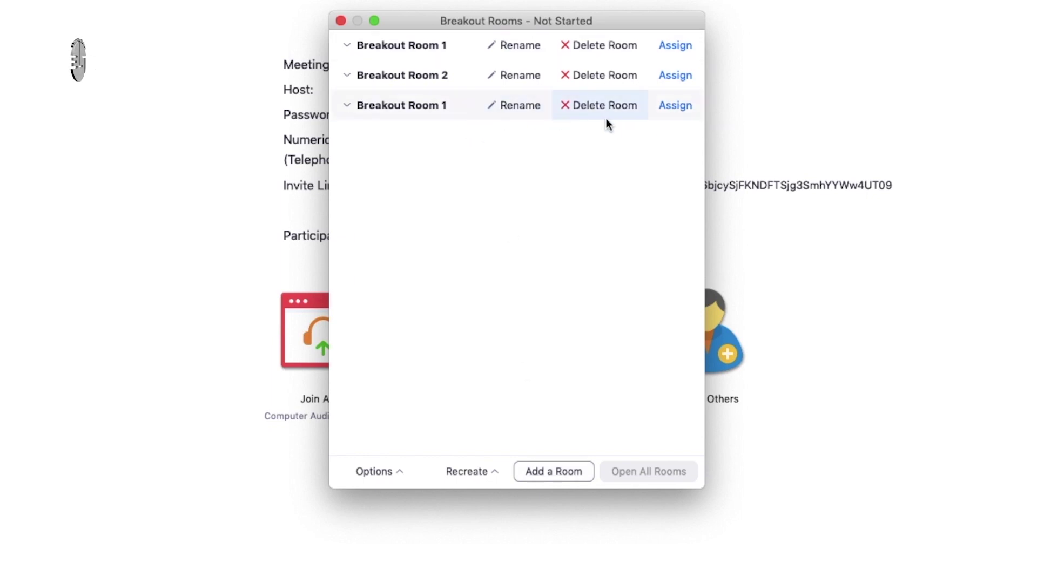
click(670, 103)
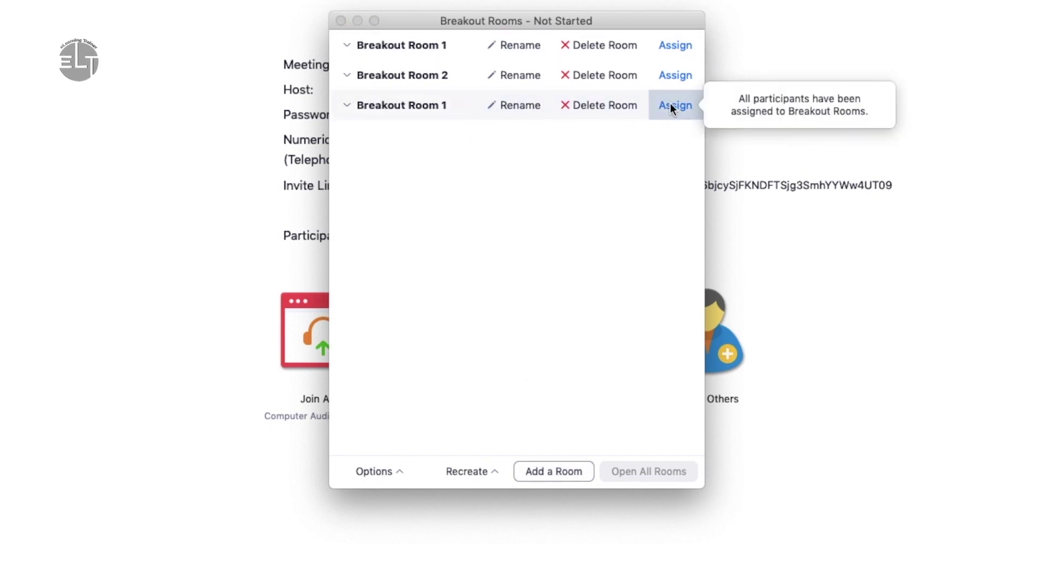
click(571, 106)
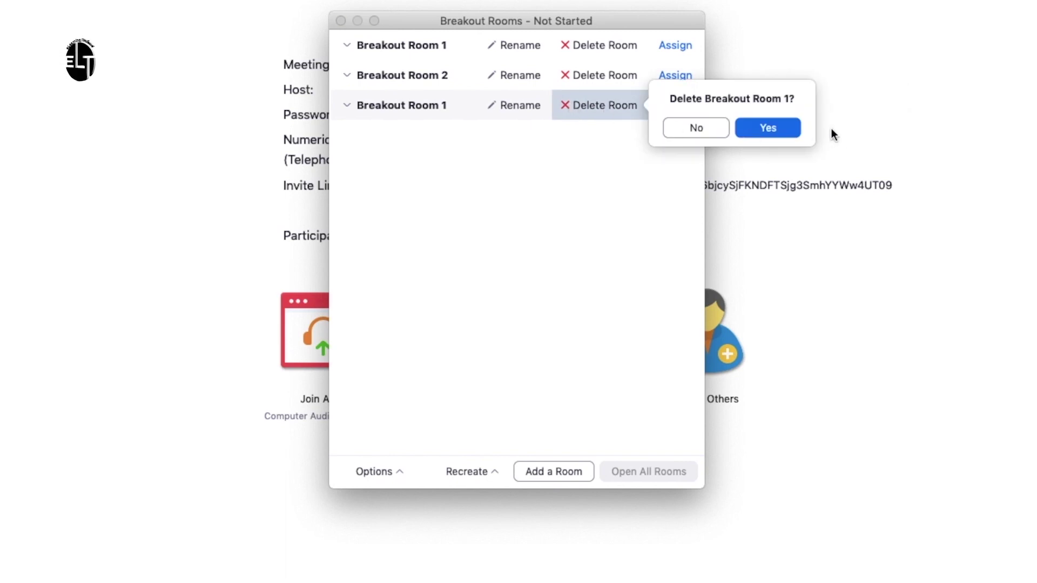
click(775, 129)
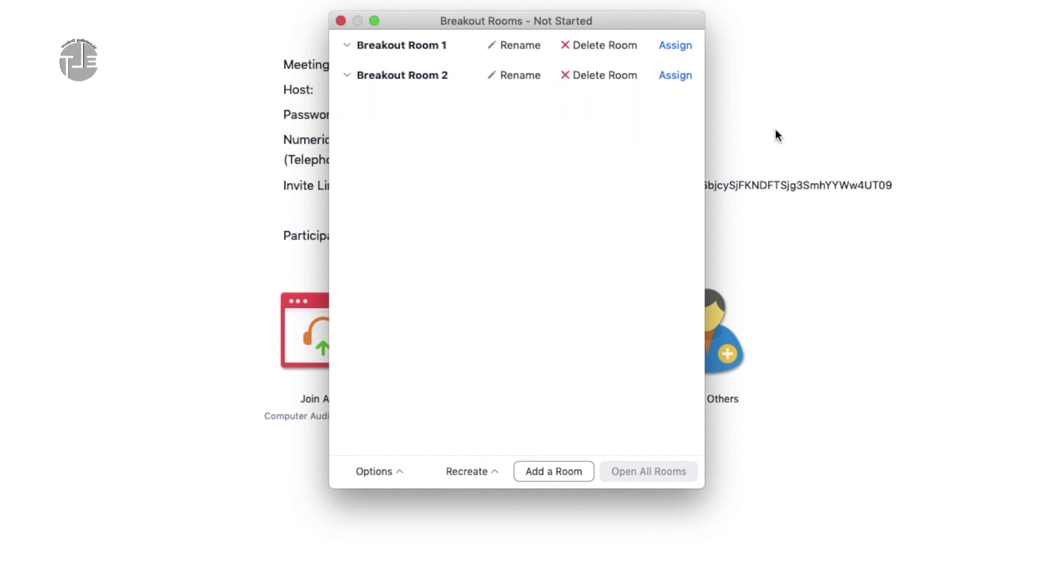
click(400, 475)
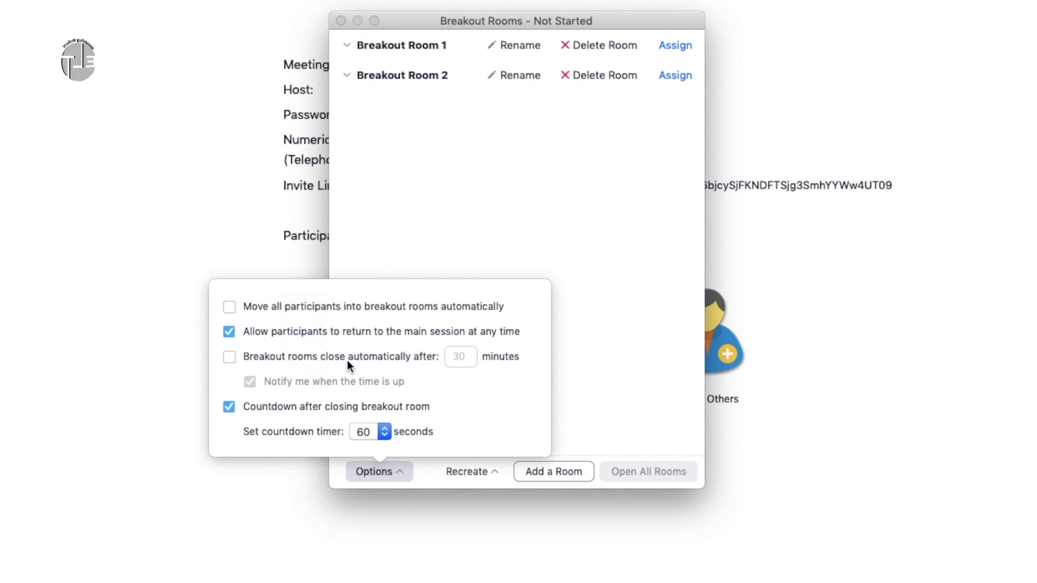
Make breakout rooms close automatically after 5 minutes instead of 30
click(229, 359)
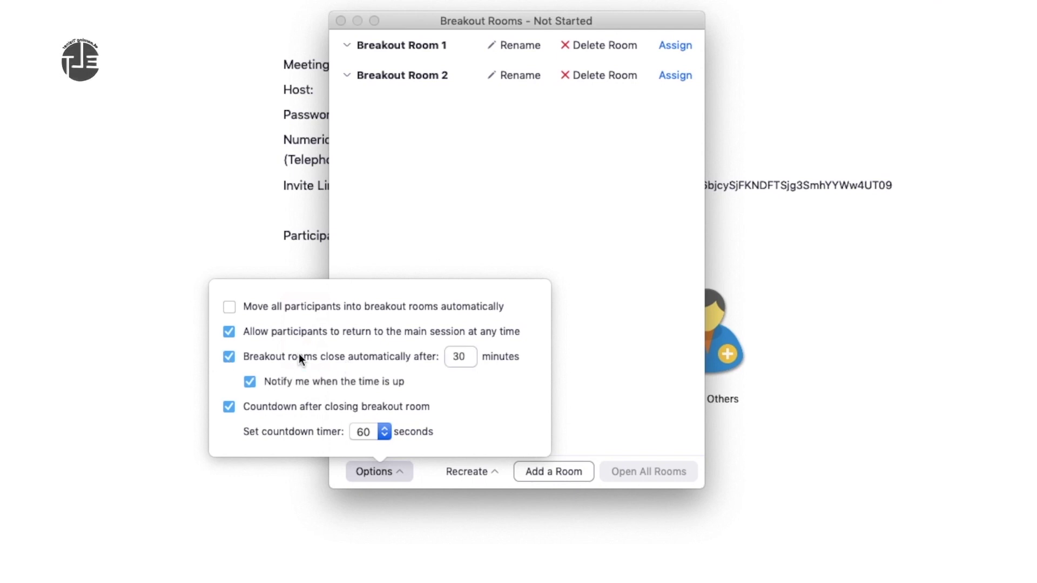
double_click(471, 353)
key(BackSpace)
text(5)
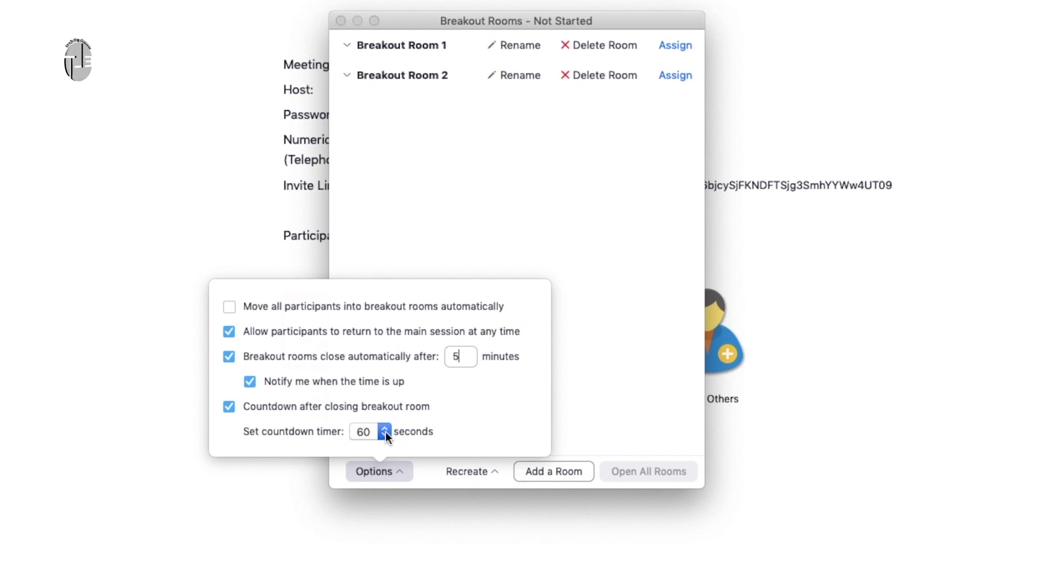
click(497, 468)
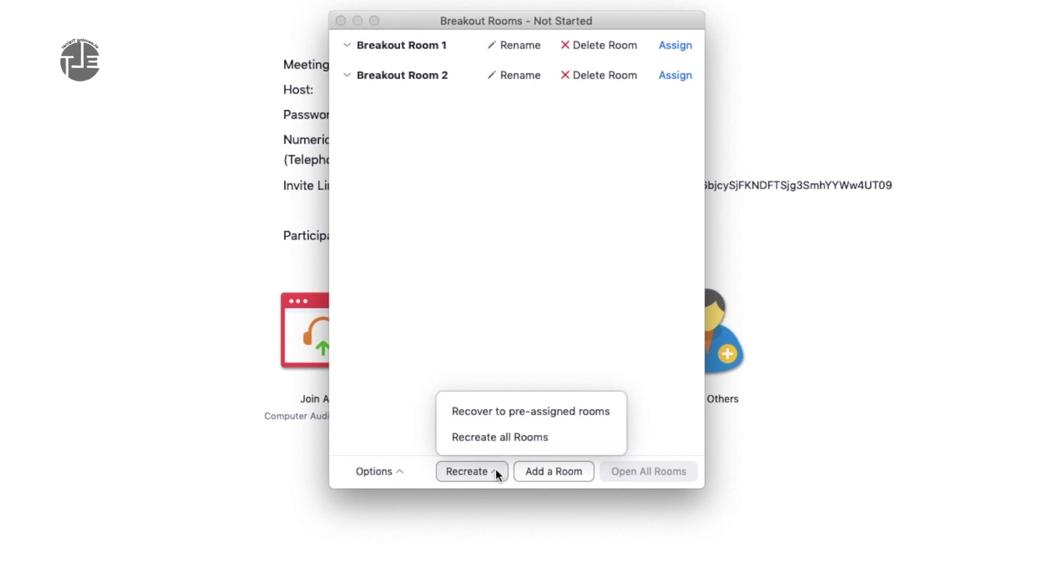
Recreate all rooms as 2 breakout rooms with manual participant assignment
click(501, 438)
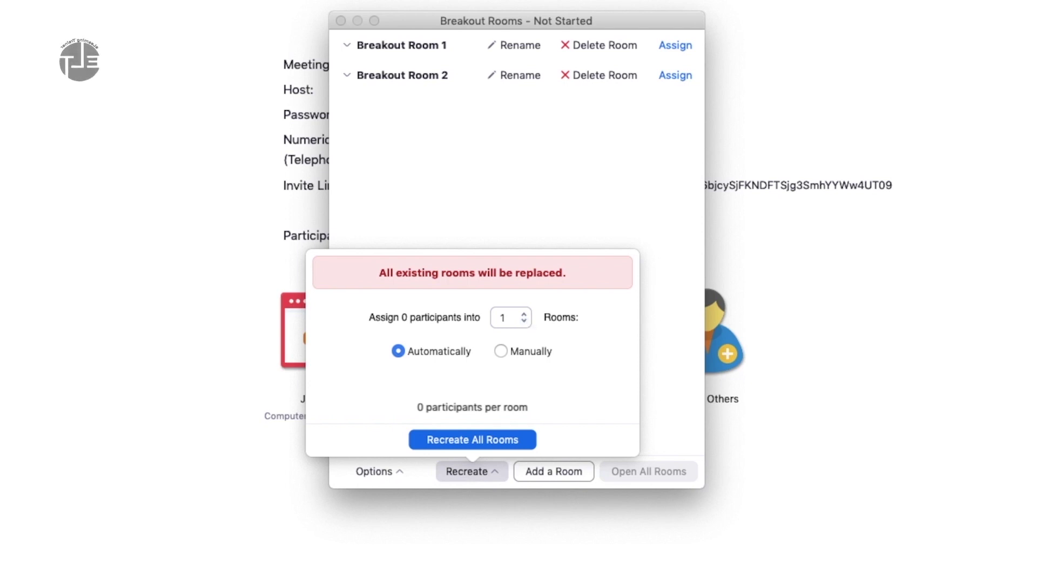
mouse_move(57, 1)
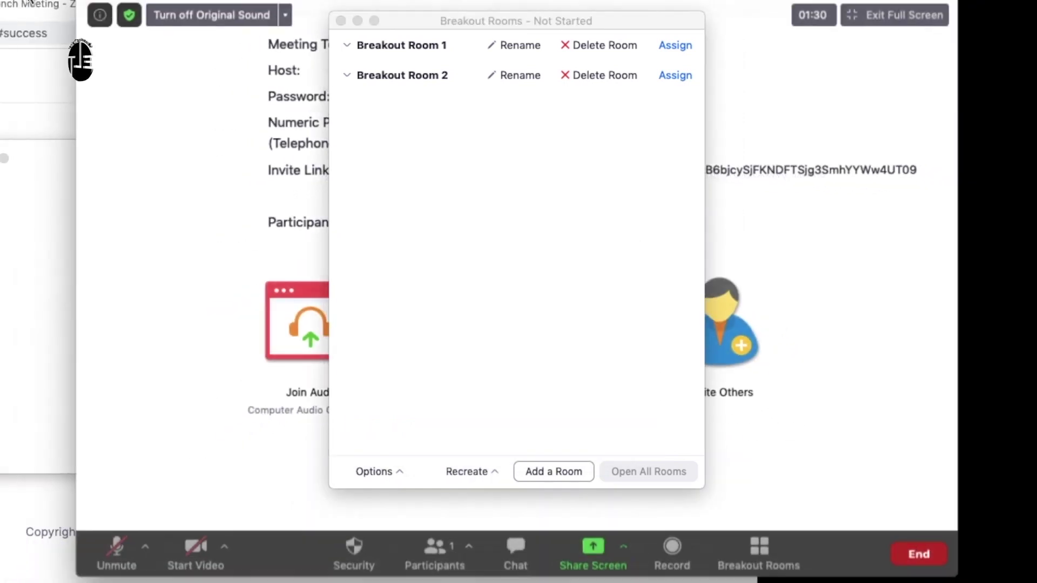
click(494, 473)
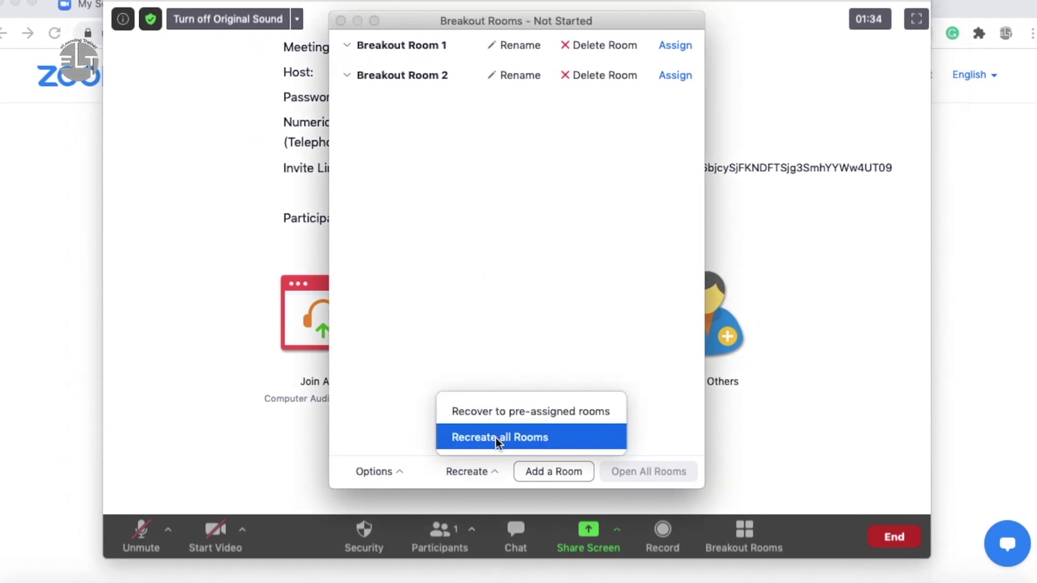
click(496, 439)
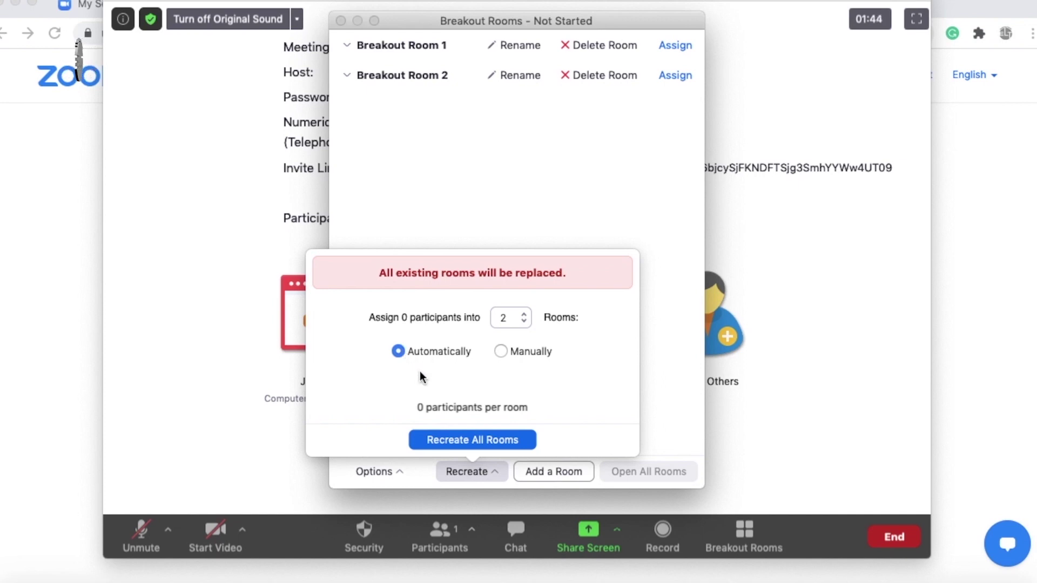
click(501, 352)
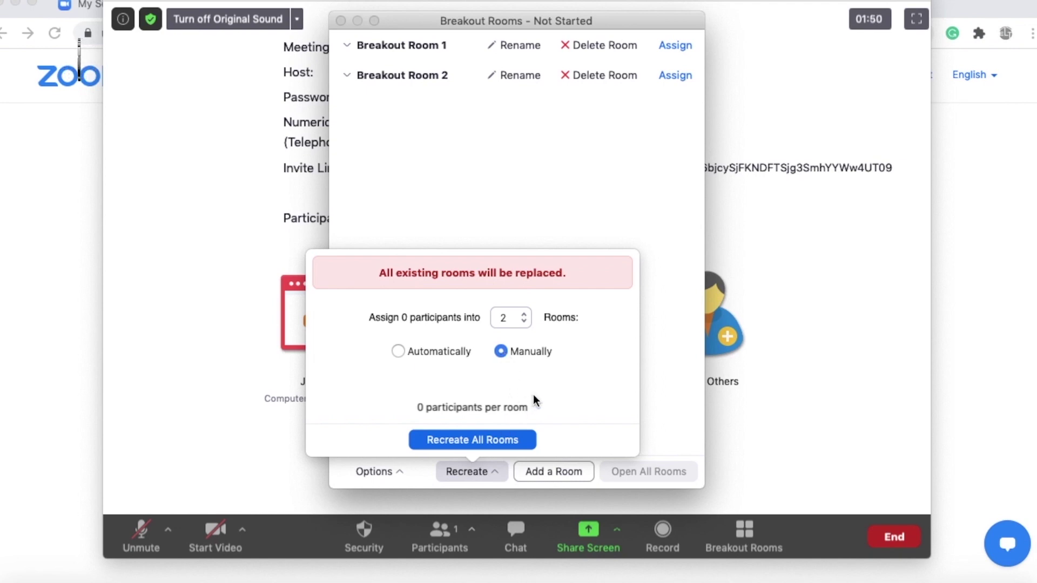
click(491, 440)
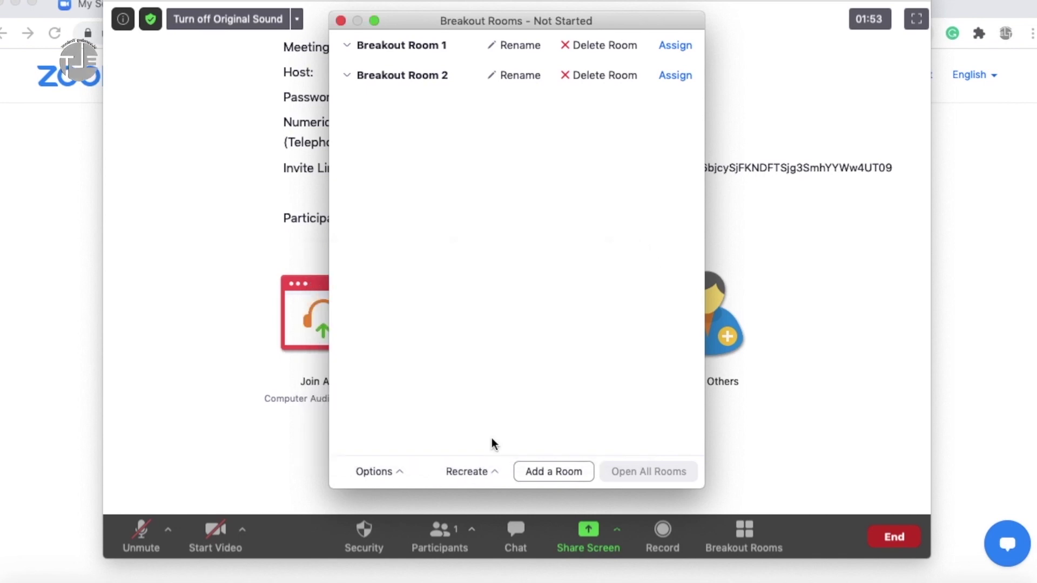
Bring up Recreate All Rooms again, then save web settings with scheduling pre-assignment off
click(668, 47)
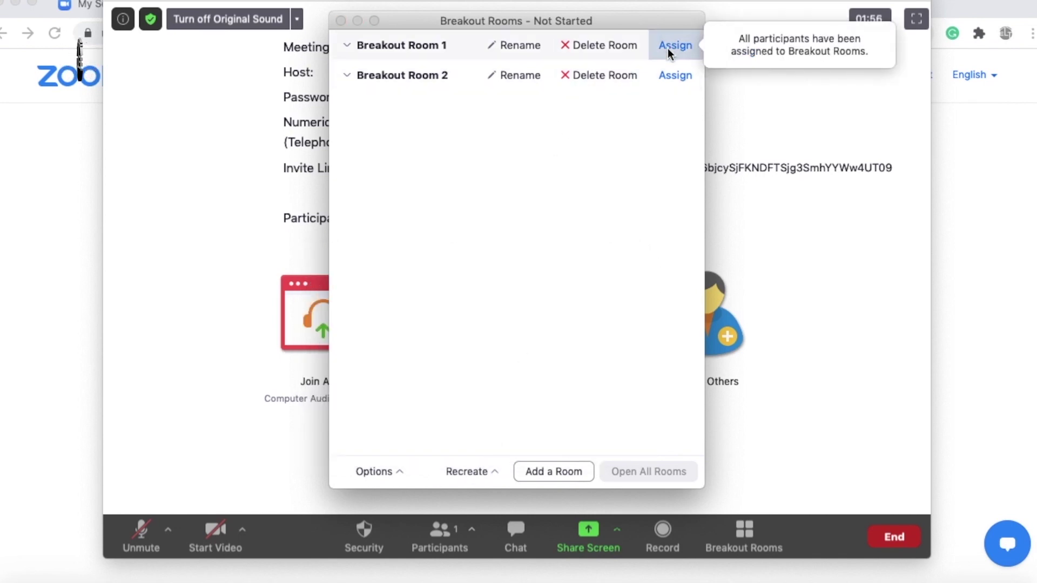
click(495, 473)
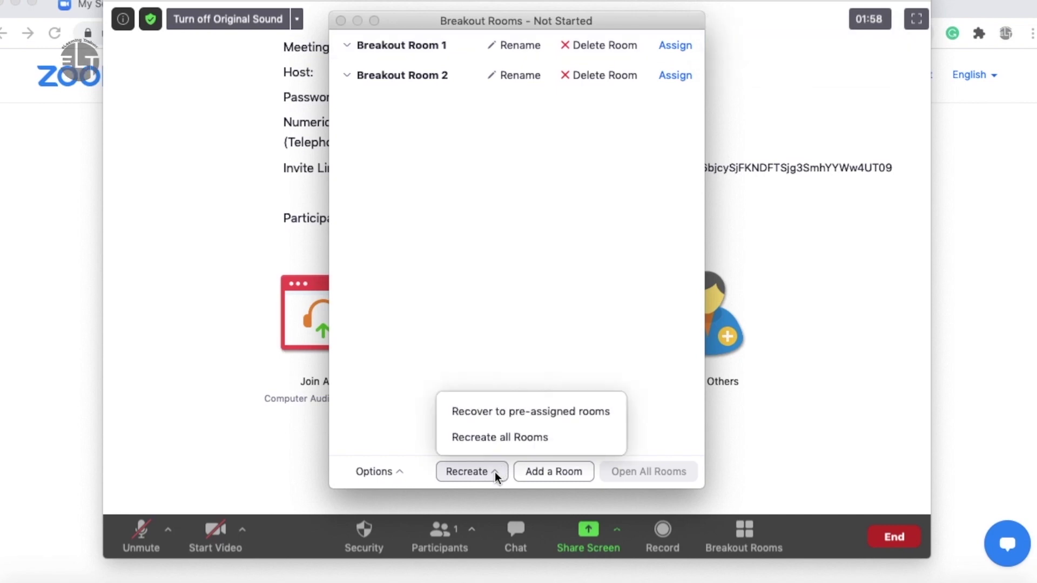
click(508, 438)
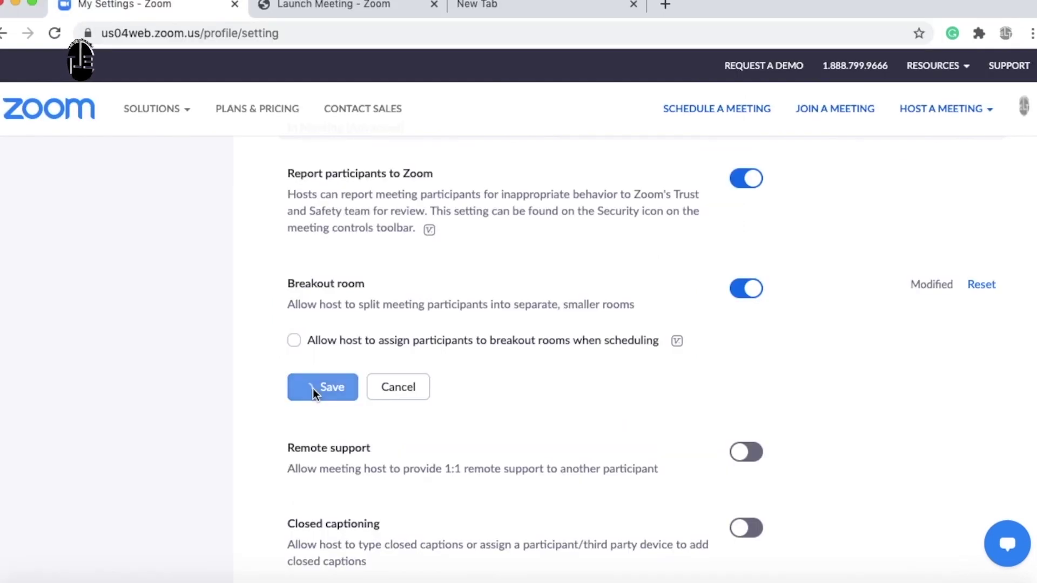
click(313, 388)
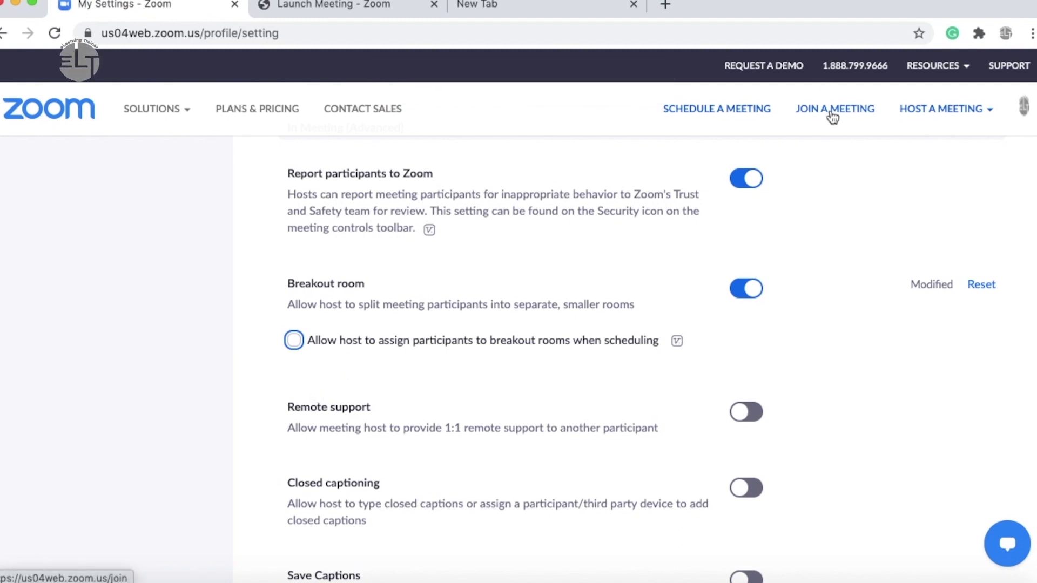
Host a new meeting with video off, leaving the current meeting when asked
mouse_move(990, 109)
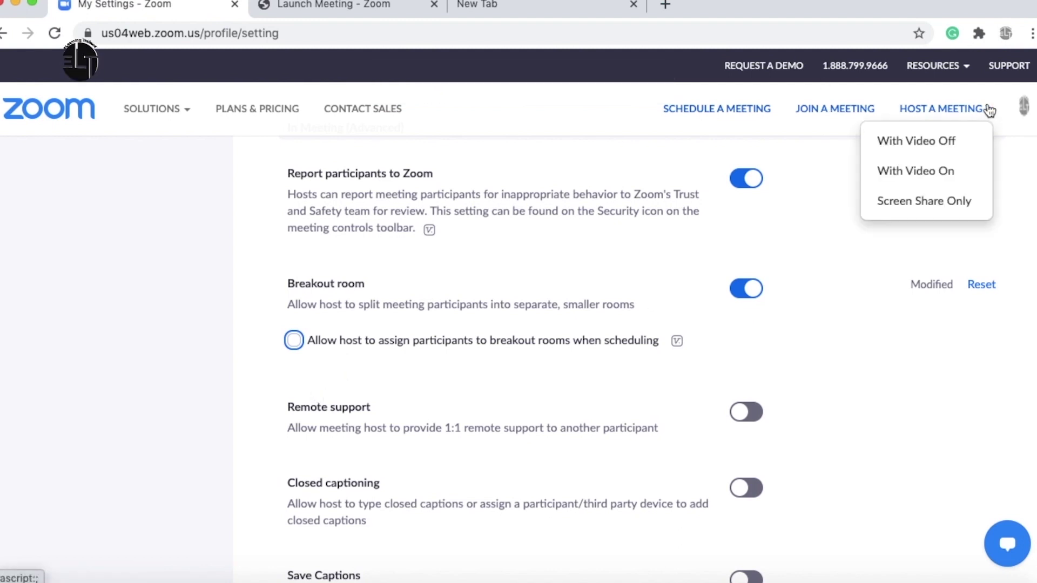
click(929, 153)
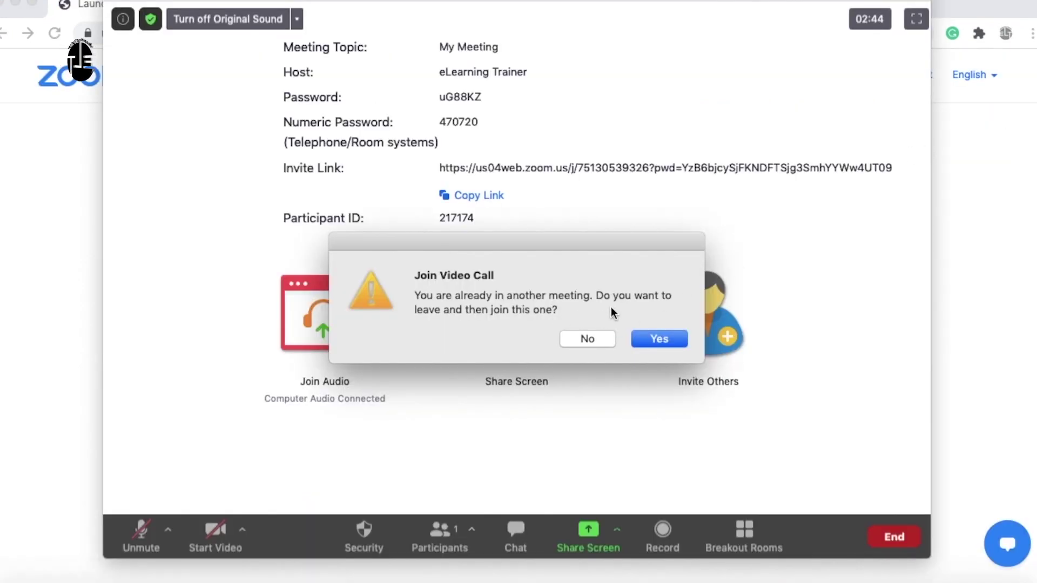
click(654, 339)
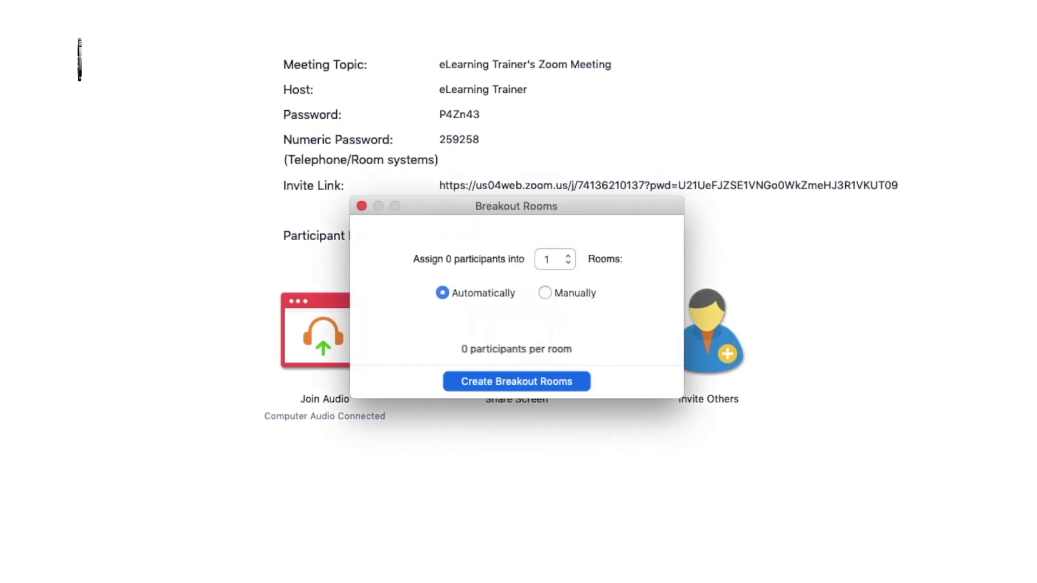
Create Breakout Room 1 and Breakout Room 2, with all participants assigned
click(567, 256)
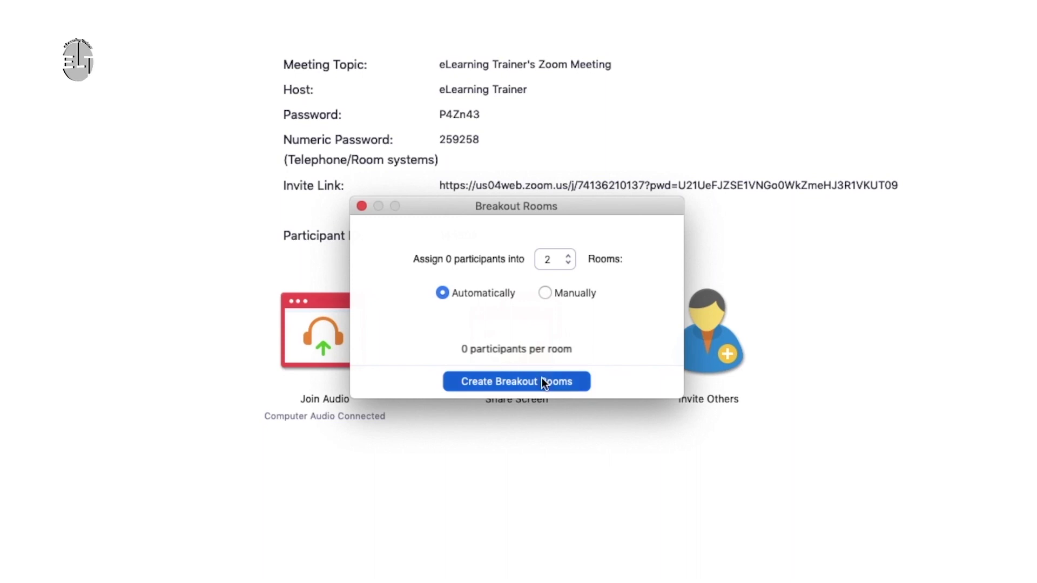
click(511, 382)
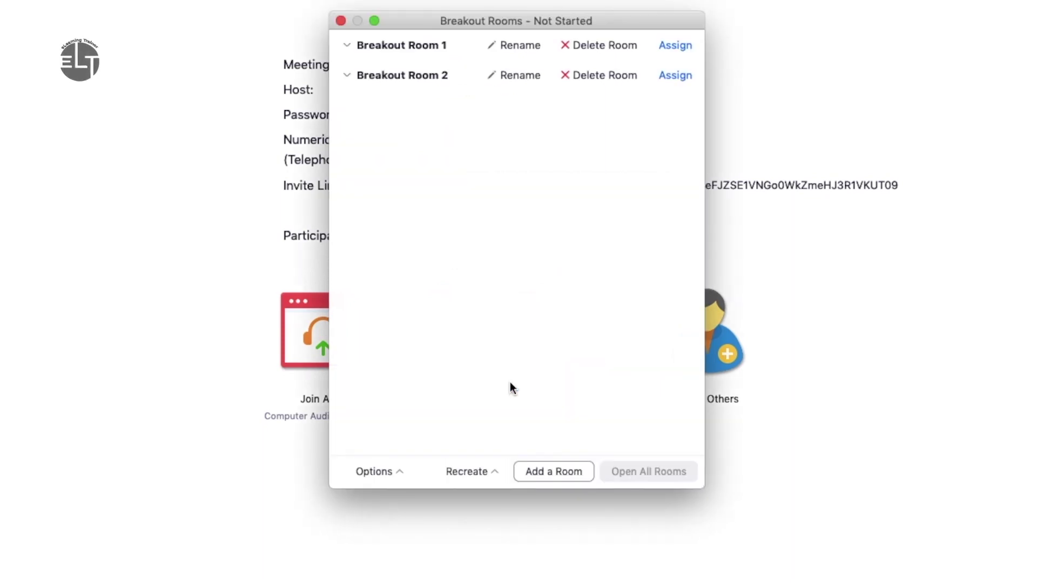
click(670, 46)
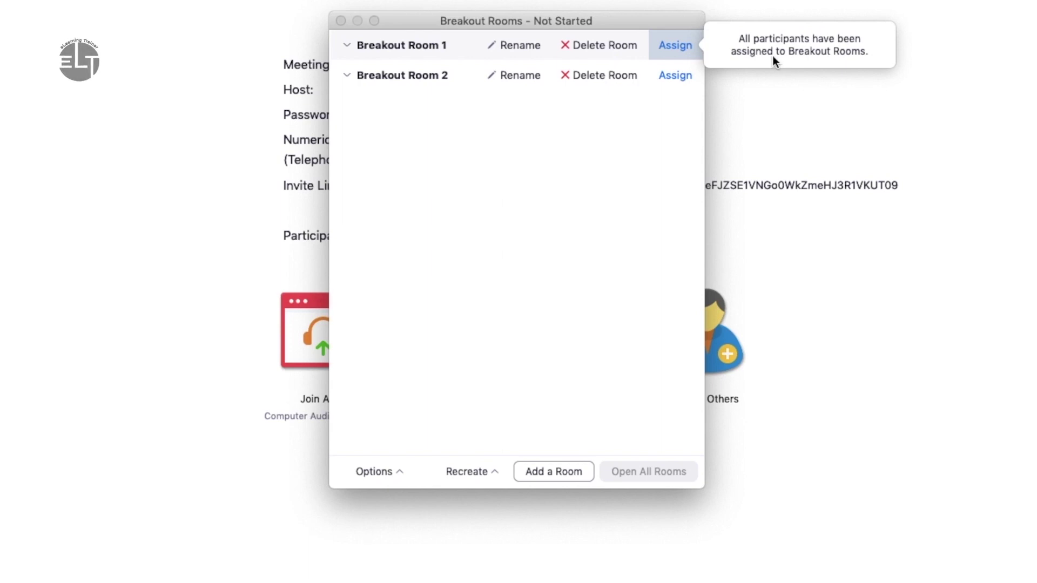
Change the breakout auto-close time from 30 to 5 minutes and close the Breakout Rooms window
click(403, 471)
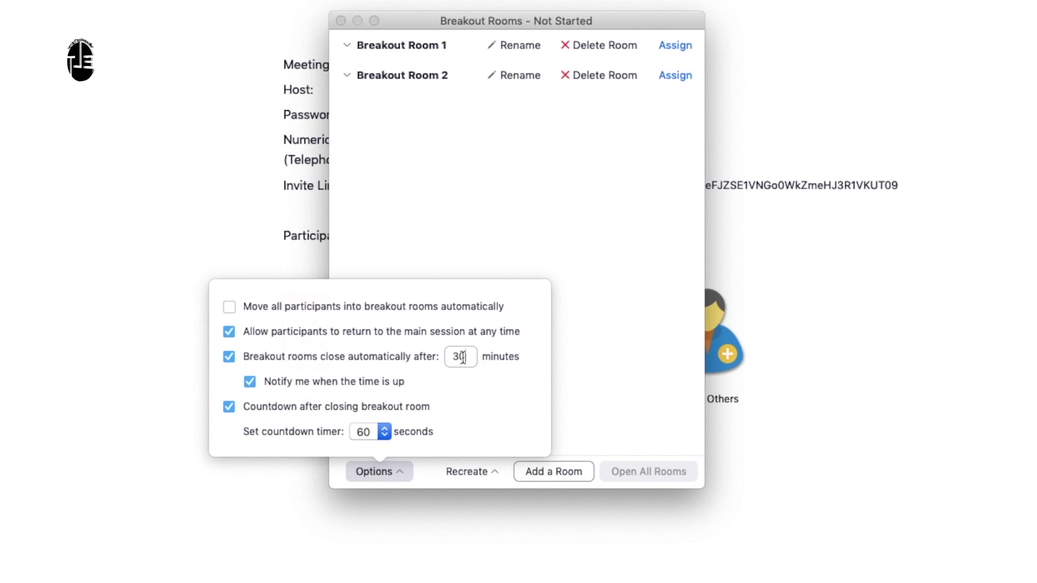
key(BackSpace)
key(BackSpace)
text(5)
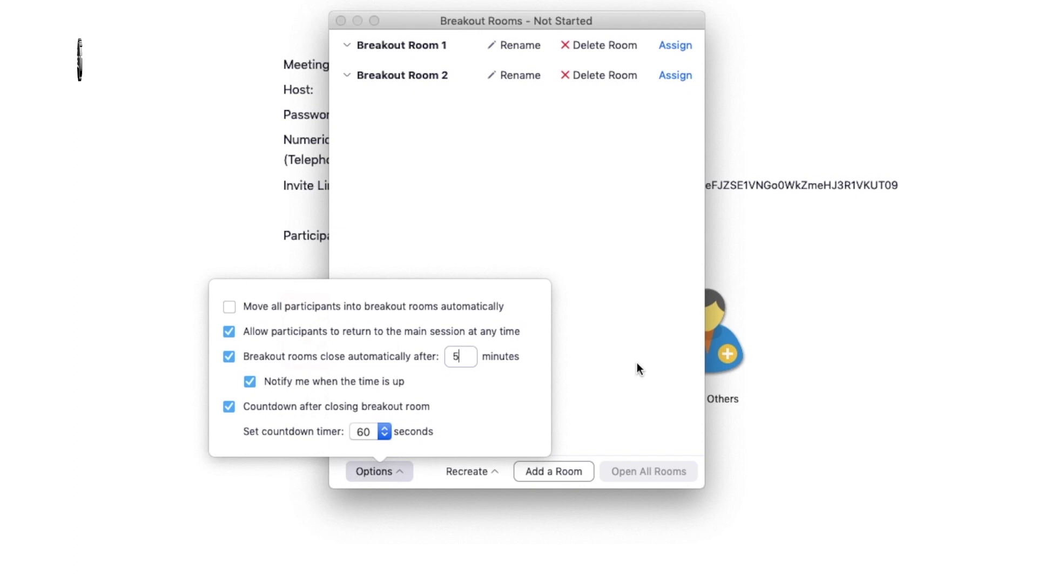
click(767, 450)
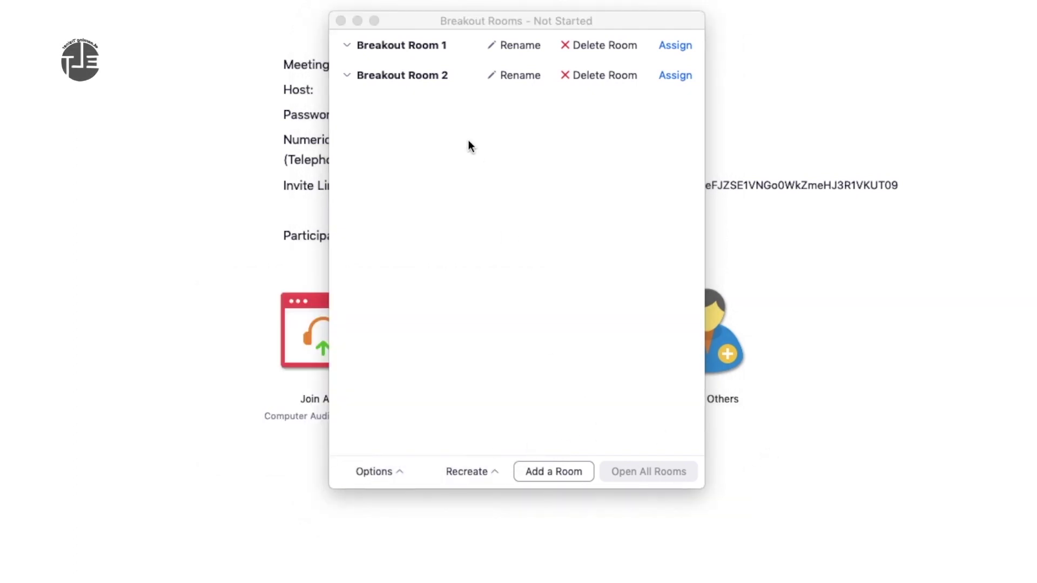
click(341, 20)
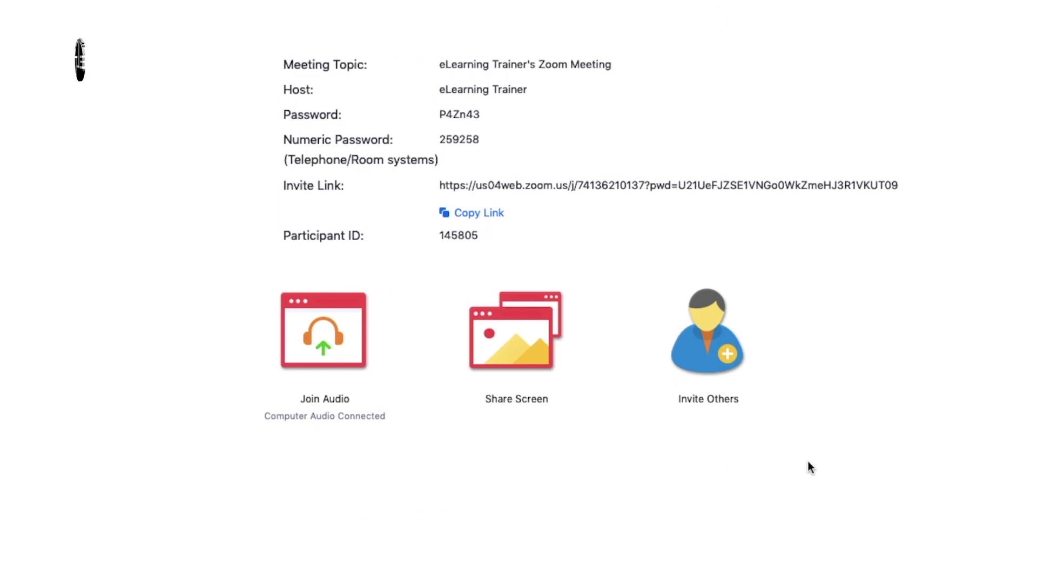